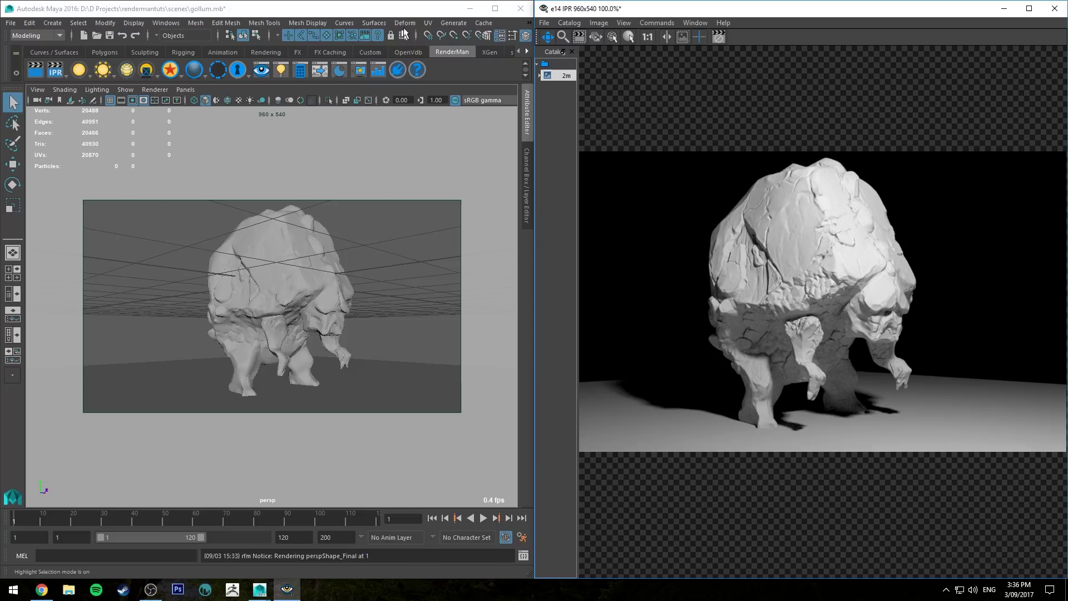
Step: Open the Hypershade and move the PxrNormalMap1 node slightly lower in the PxrGollum shader graph
left_click(494, 8)
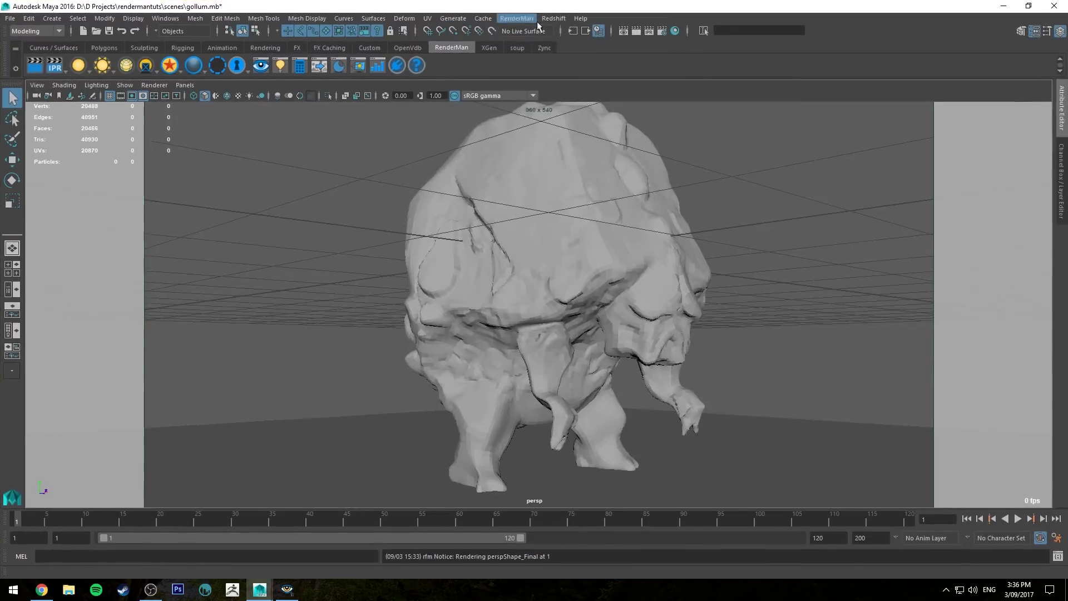
left_click(675, 31)
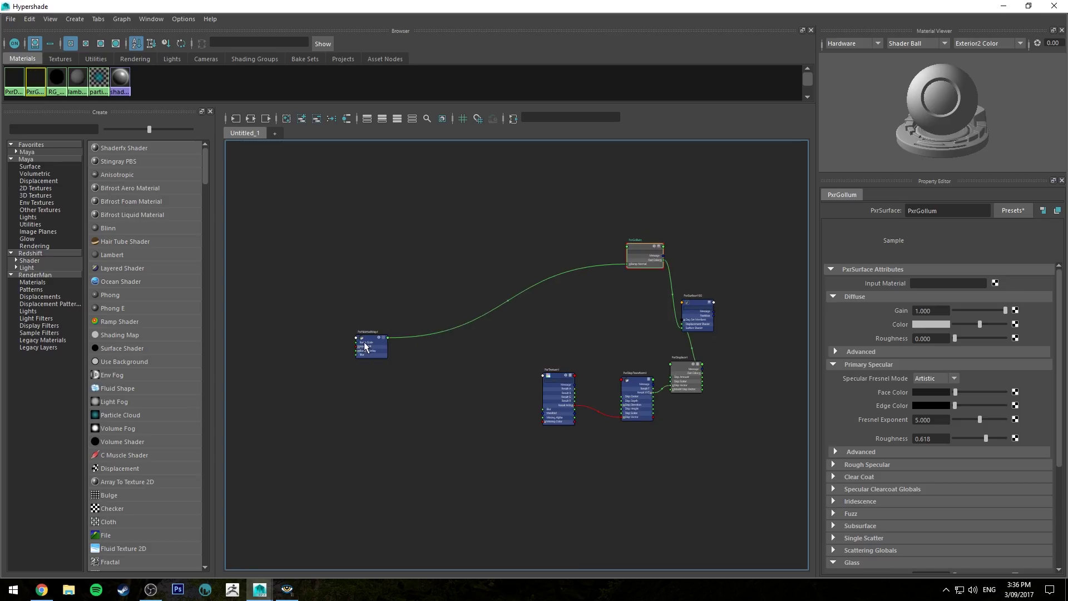
left_click_drag(365, 346, 516, 313)
scroll(612, 332, "up", 2)
middle_click_drag(617, 330, 576, 342, "alt")
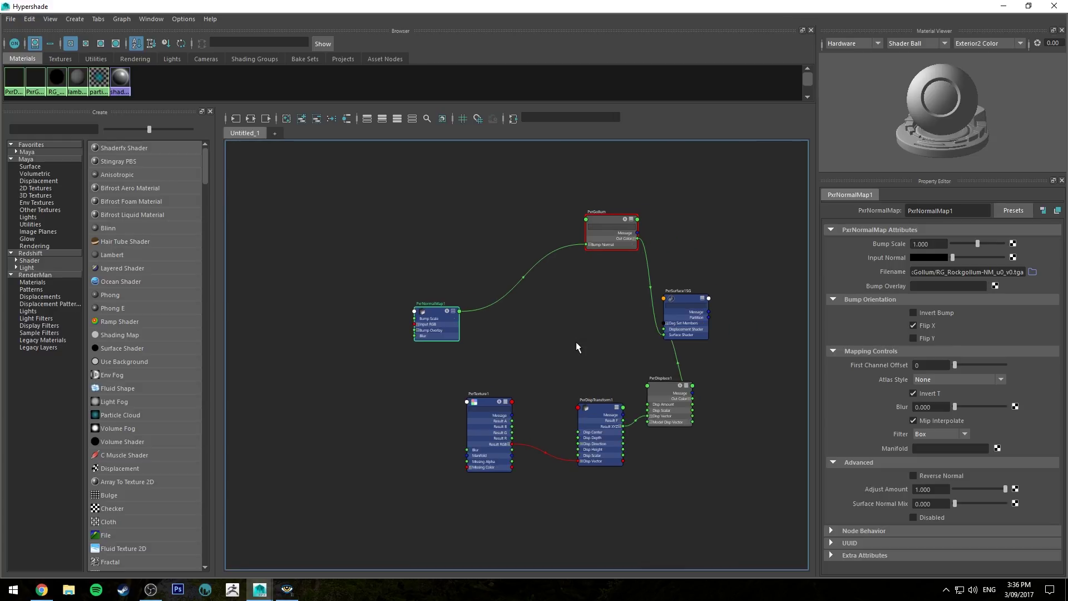
scroll(575, 341, "up", 2)
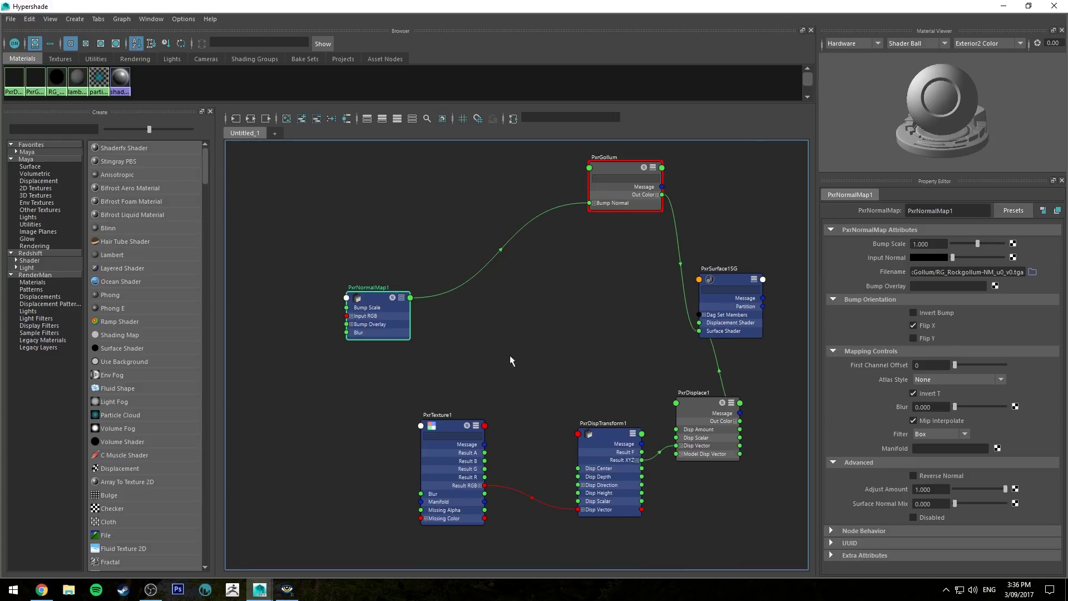
left_click_drag(367, 304, 368, 323)
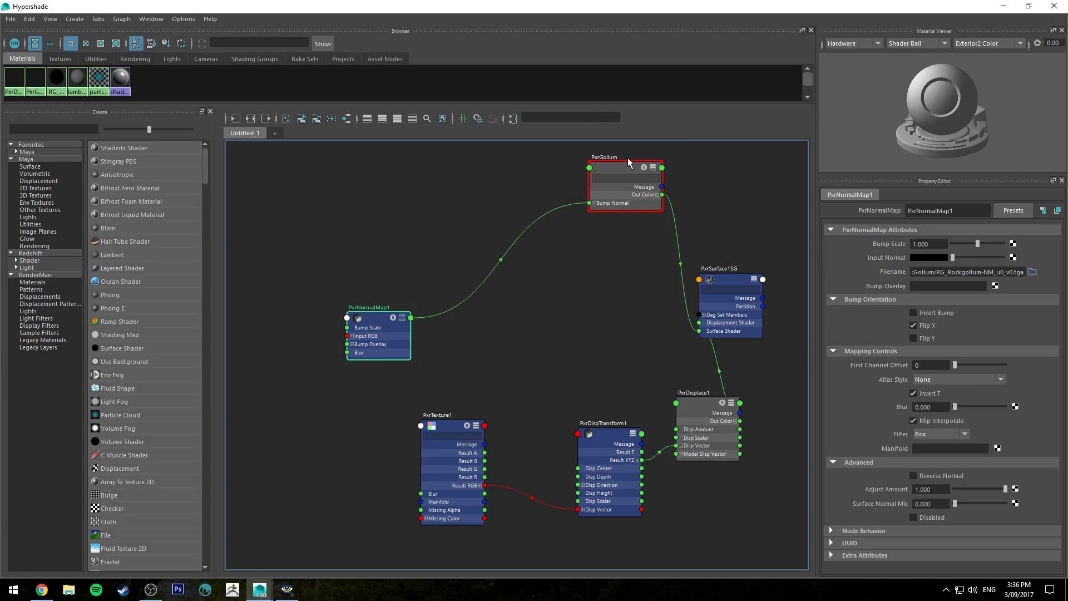
Step: Graph the input and output connections of the PxrSurface1SG shading group
left_click(622, 170)
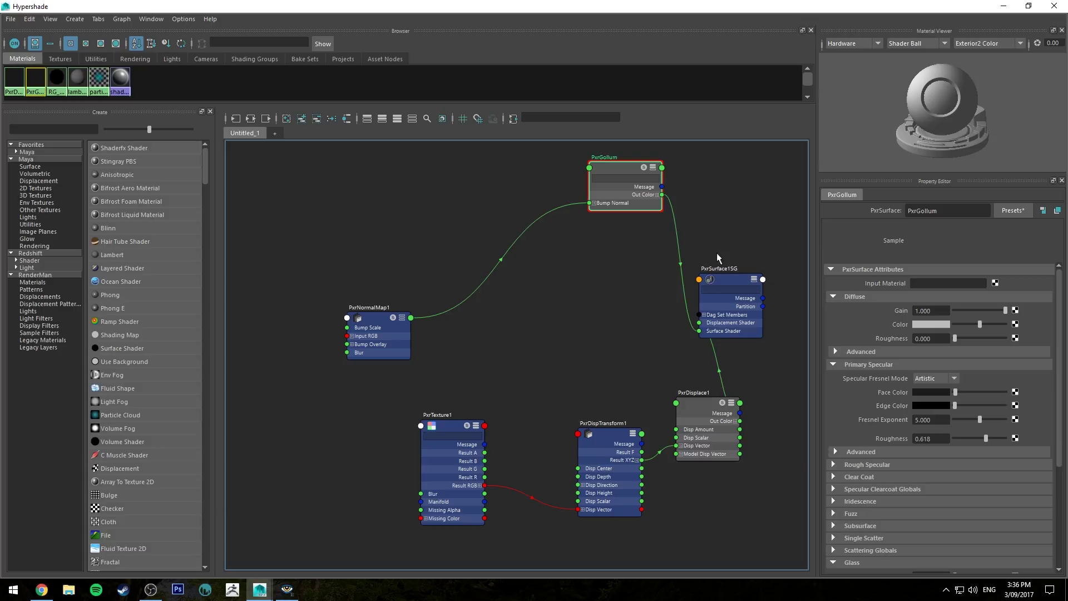
left_click(721, 280)
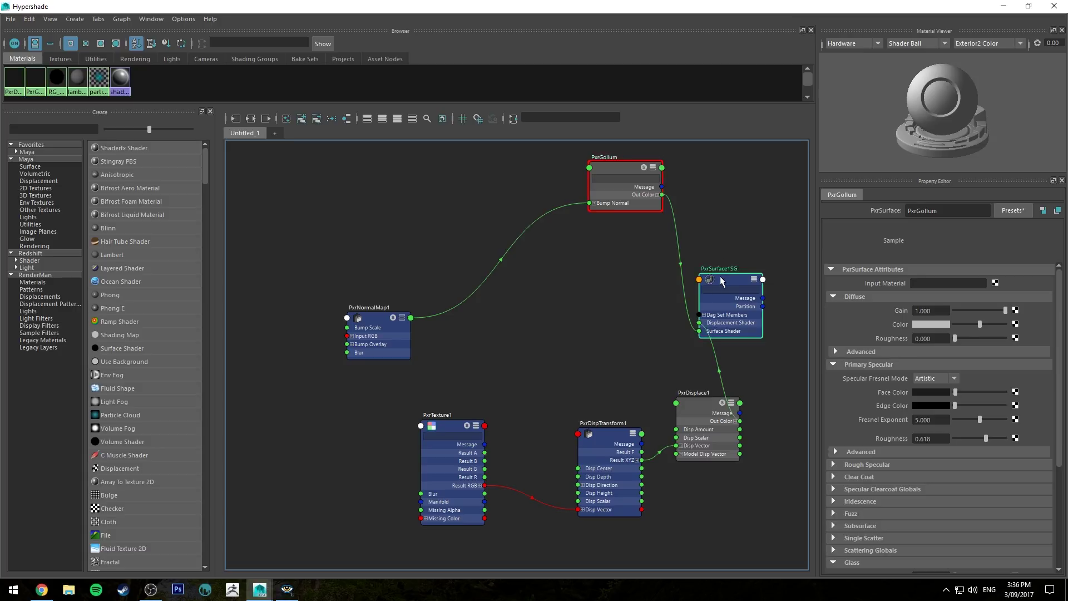
left_click(250, 119)
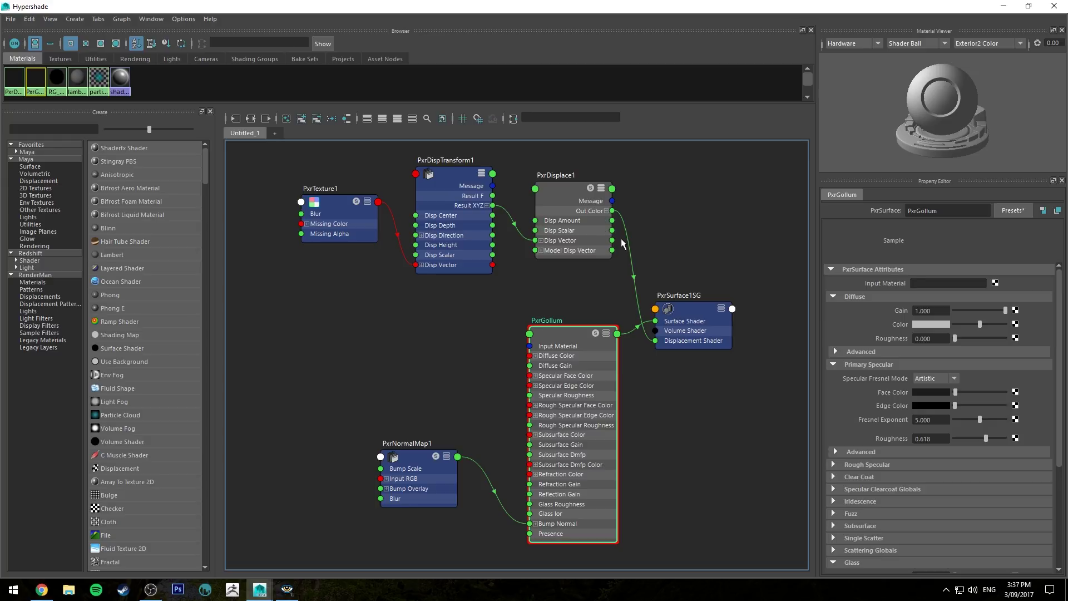
Step: Move the PxrNormalMap1 node lower to free space in the graph beside PxrGollum
left_click(924, 323)
left_click(922, 393)
left_click_drag(423, 457, 417, 506)
left_click(372, 422)
middle_click_drag(387, 385, 449, 353, "alt")
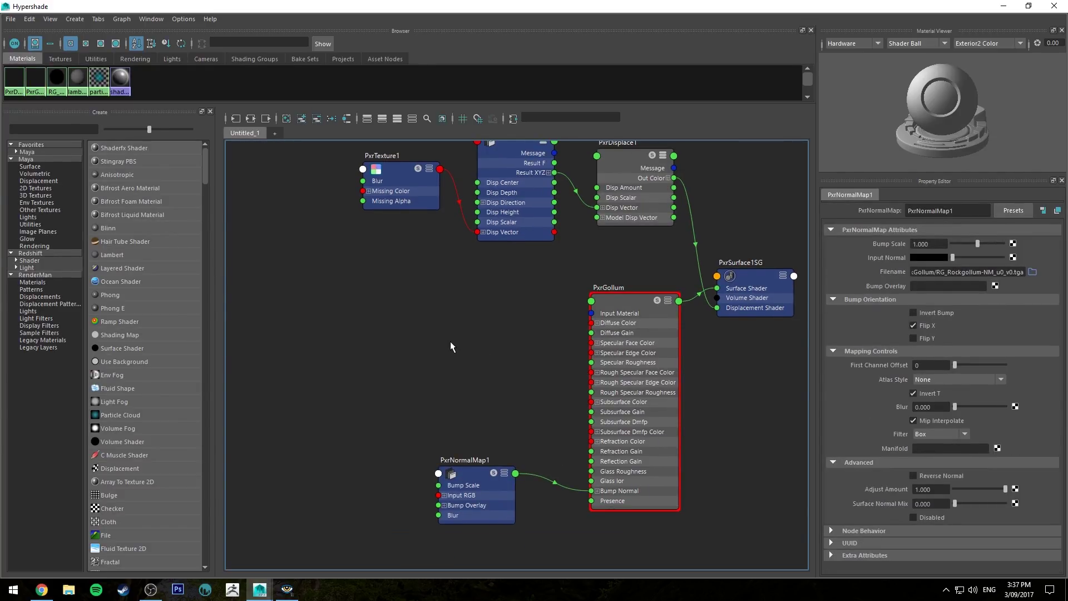
Step: Create a PxrBlend node beside PxrGollum, expand its attributes, and connect its Result RGB to PxrGollum's Diffuse Color
key("Tab")
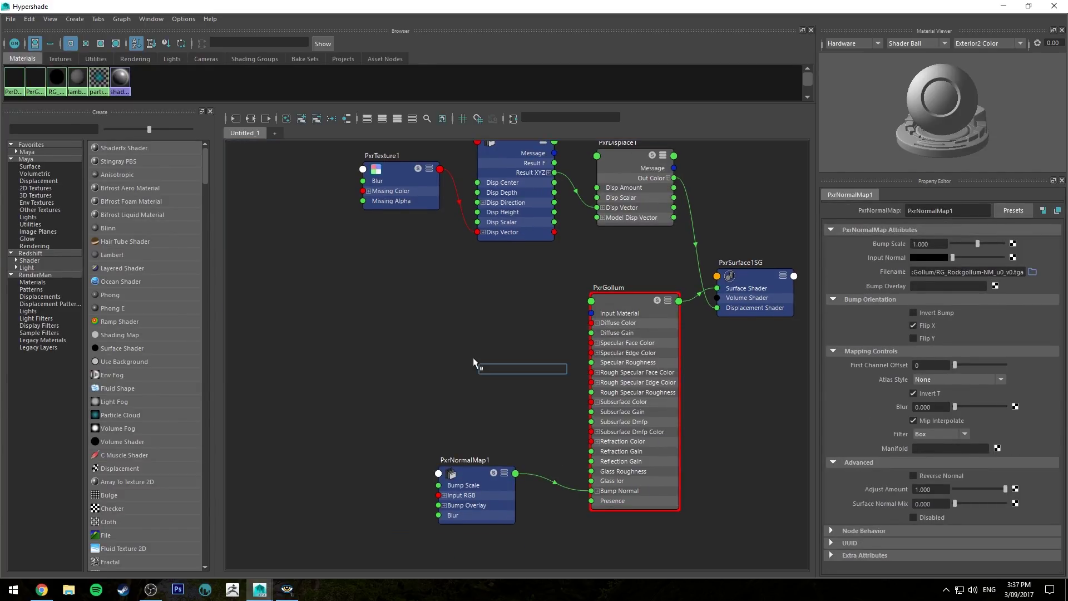
type("pxrblend")
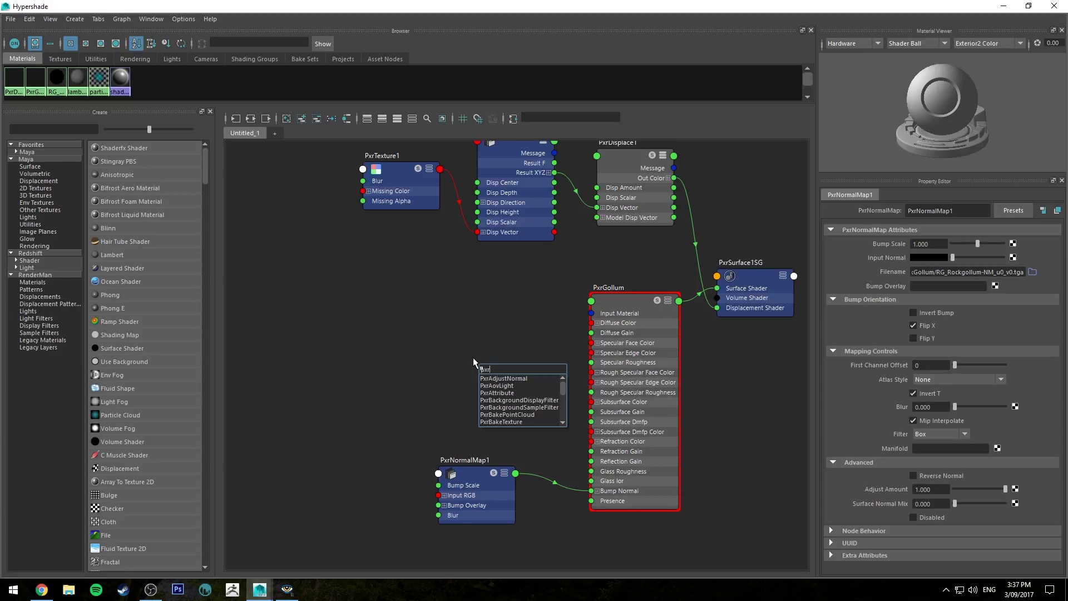
key("Return")
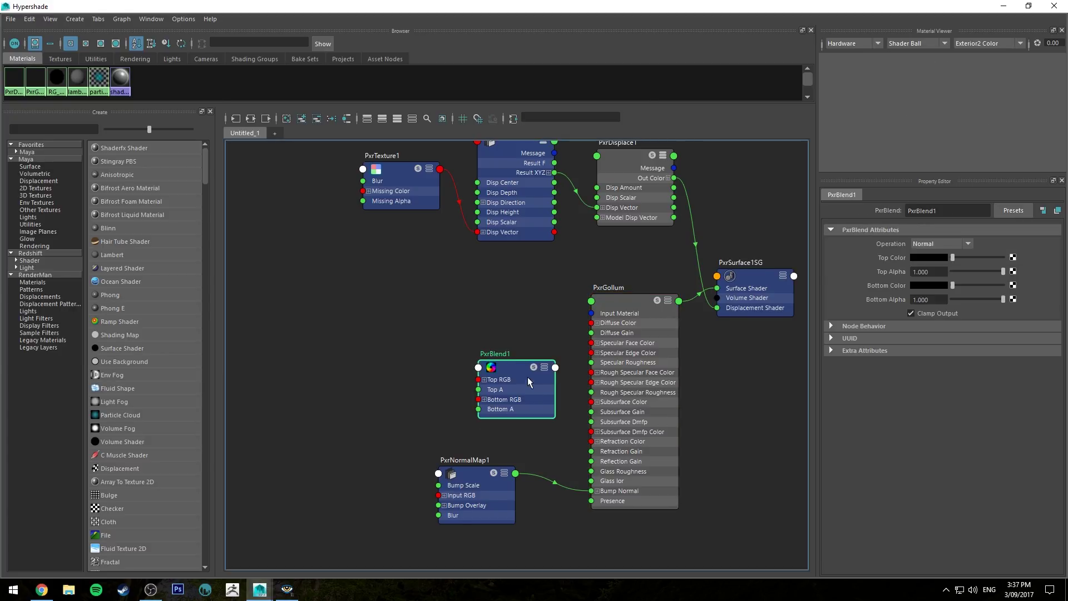
key("3")
left_click_drag(526, 375, 483, 281)
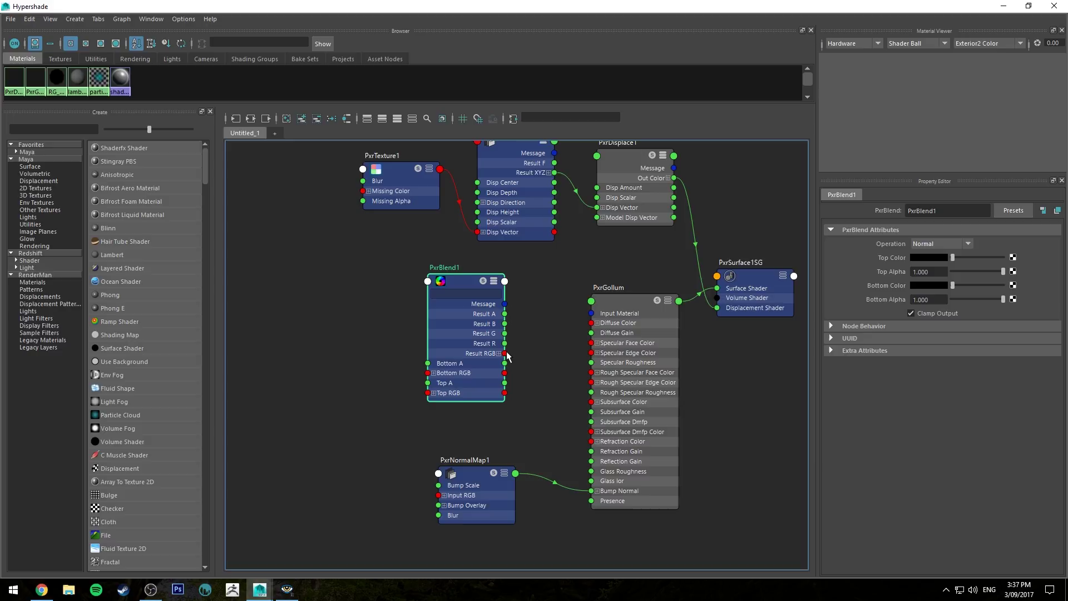
left_click_drag(504, 353, 591, 323)
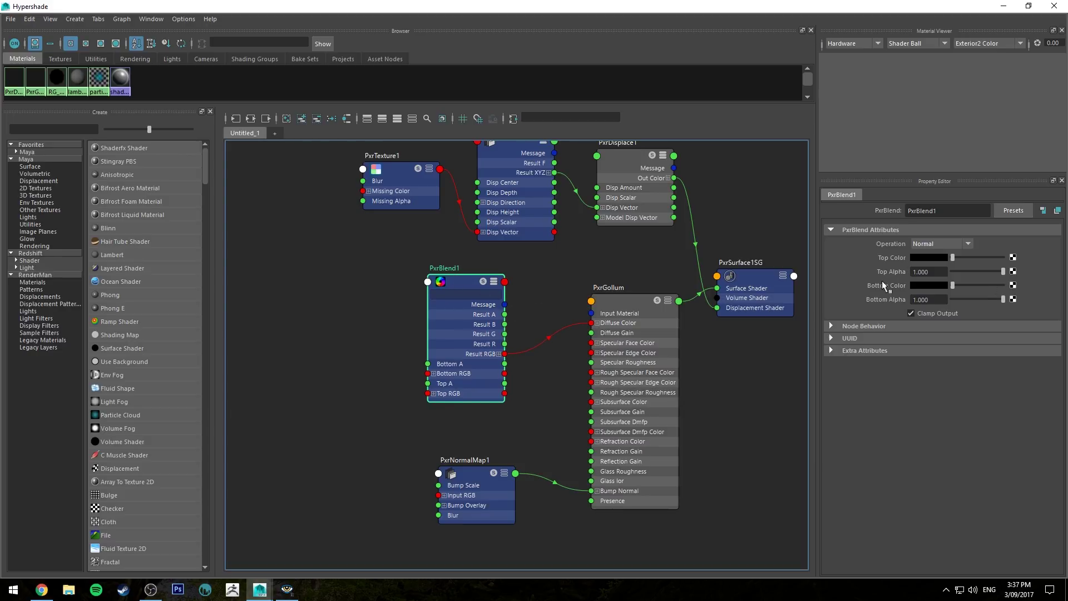
Step: Set the PxrBlend1 node's Bottom Color to a mid grey with a value of 0.5
left_click(927, 285)
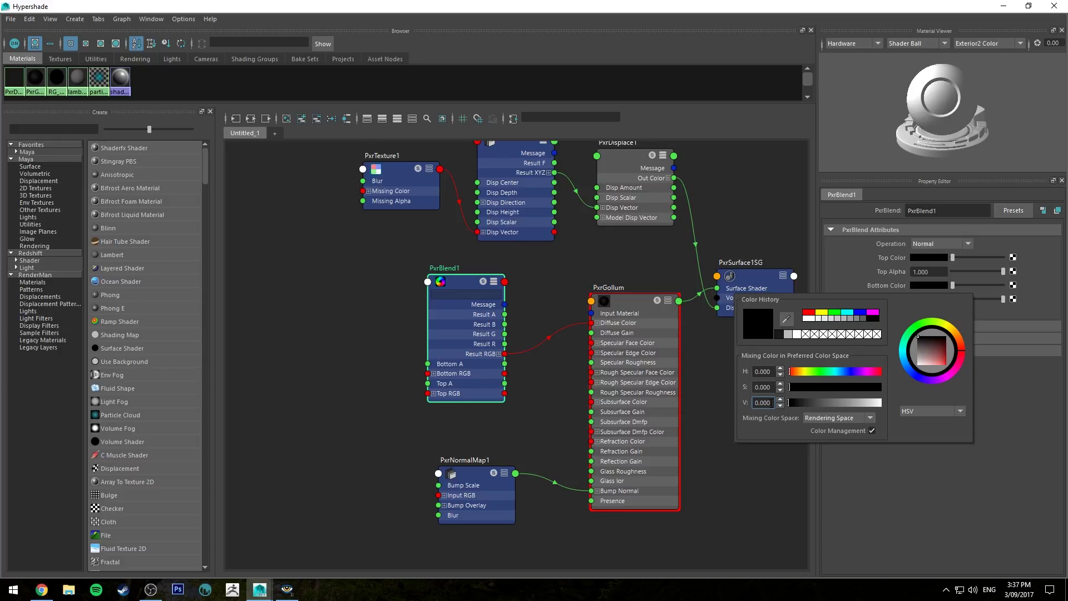
double_click(763, 402)
type("5")
key("Return")
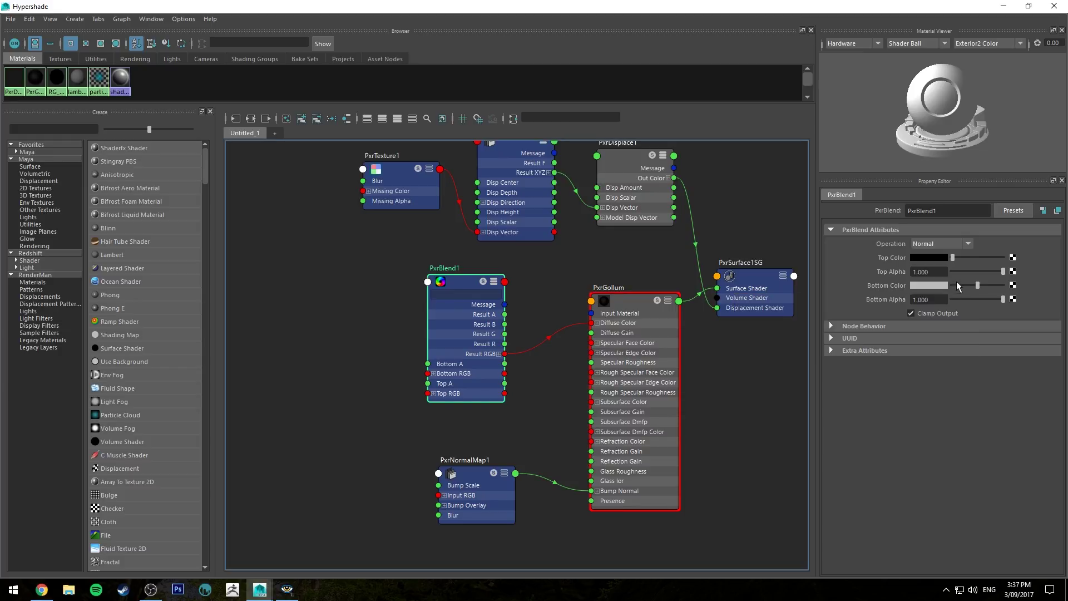
Step: Set the PxrBlend1 node's blending operation to Multiply
left_click(915, 245)
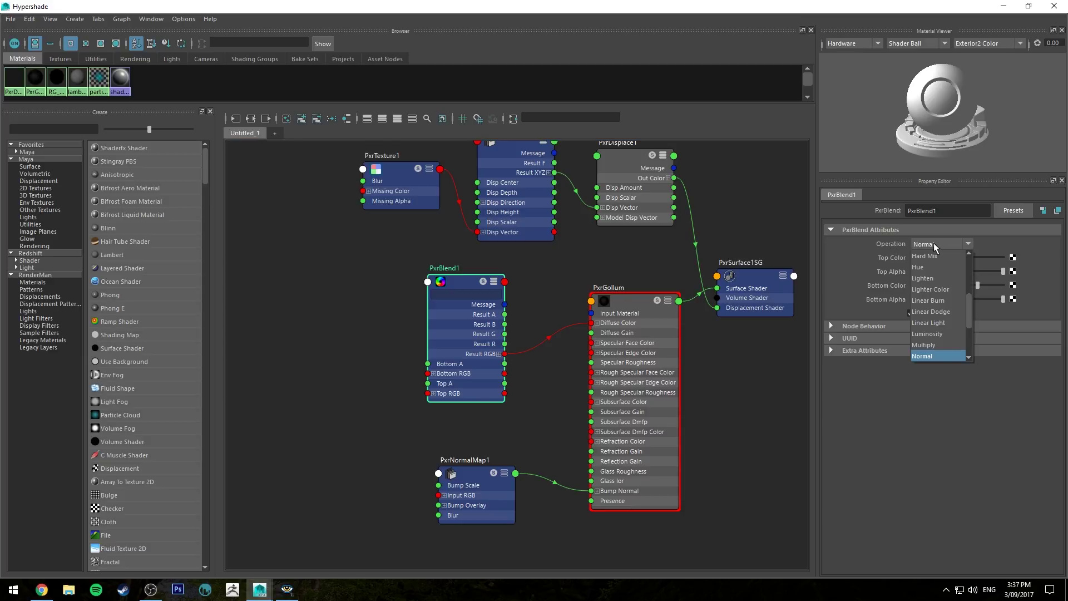
left_click(933, 353)
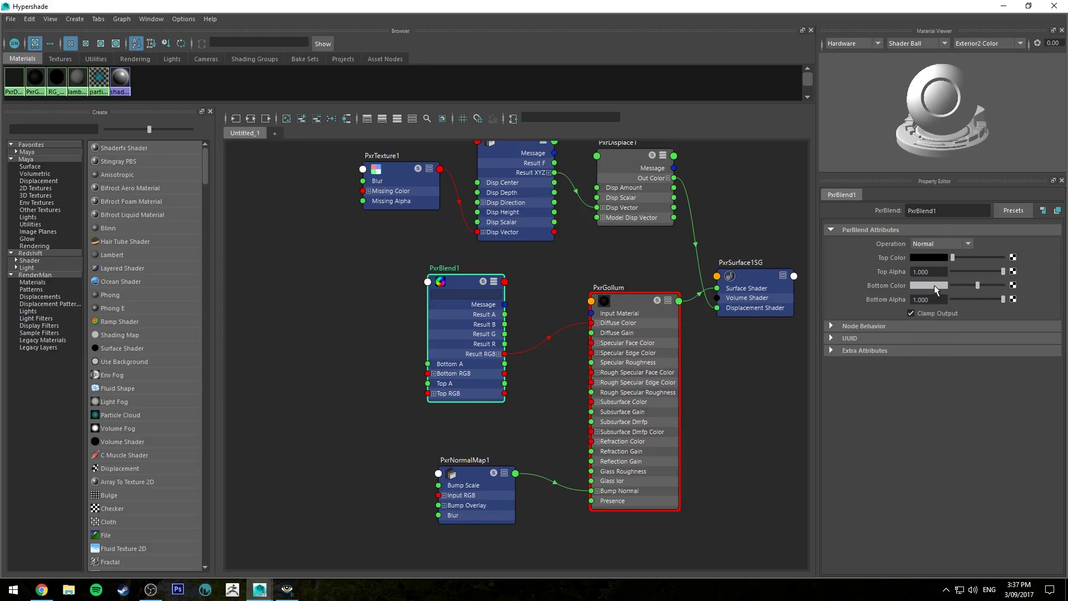
left_click(941, 245)
left_click(936, 347)
Step: Create a PxrDirt node beside PxrBlend1, expand its attributes, and connect its Result RGB to PxrBlend1's Top RGB
key("Tab")
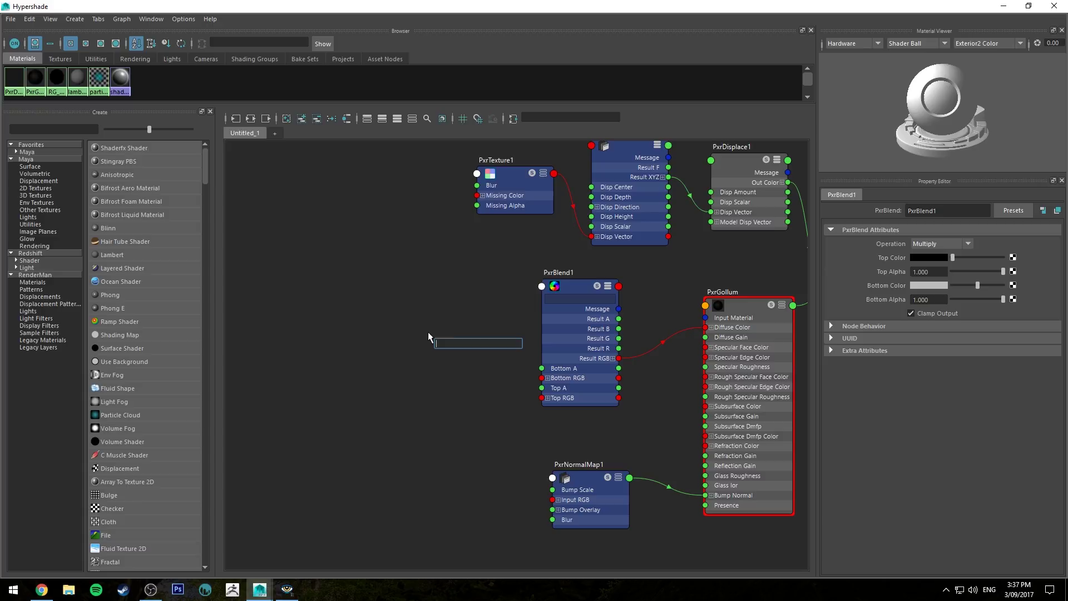
type("pxrdirt")
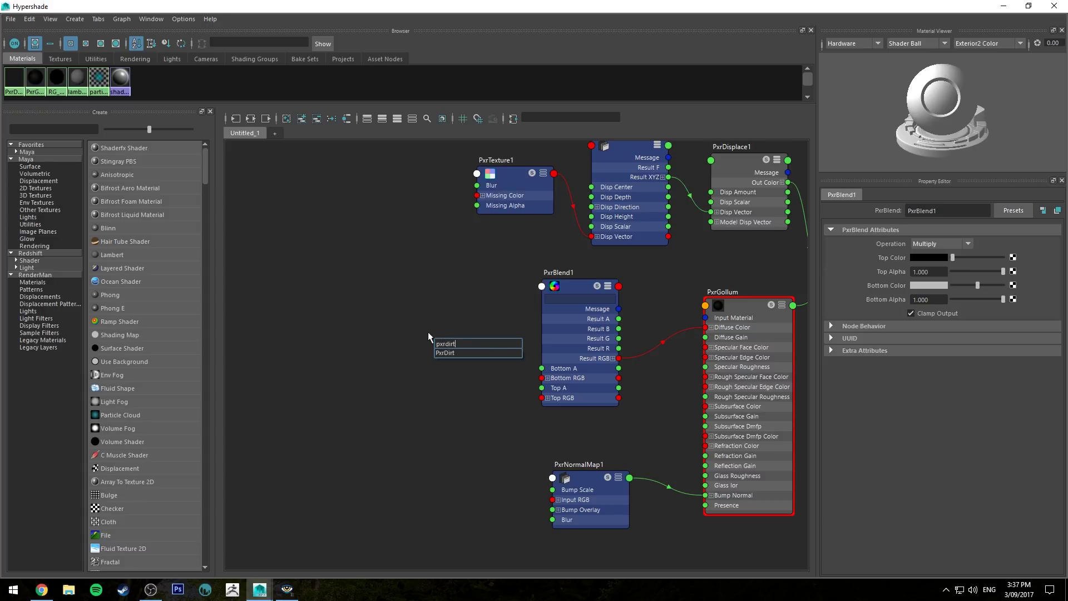
key("Down")
key("Return")
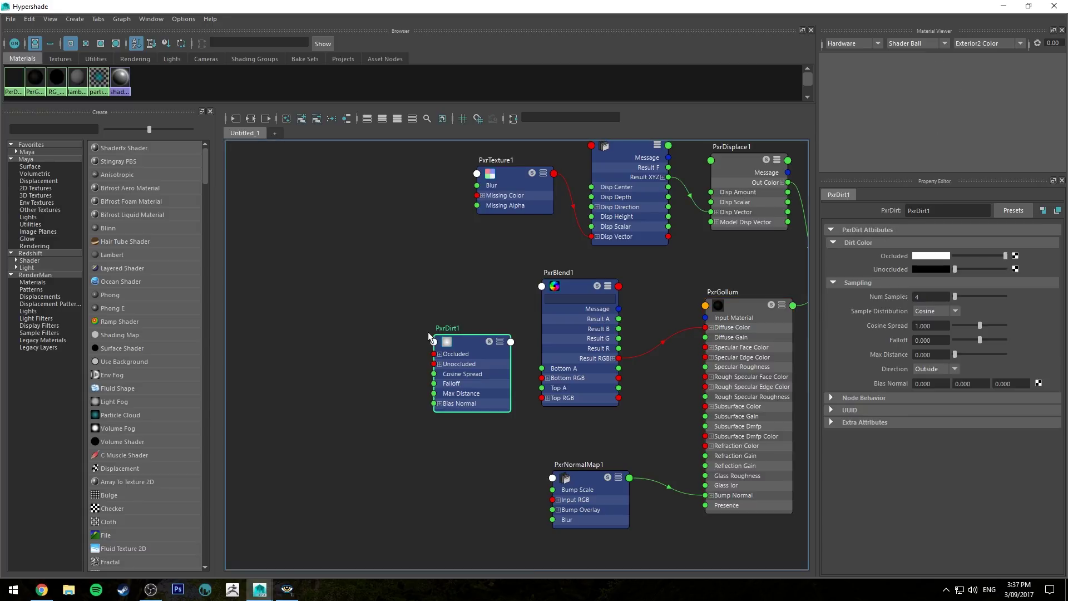
left_click_drag(455, 346, 417, 309)
key("3")
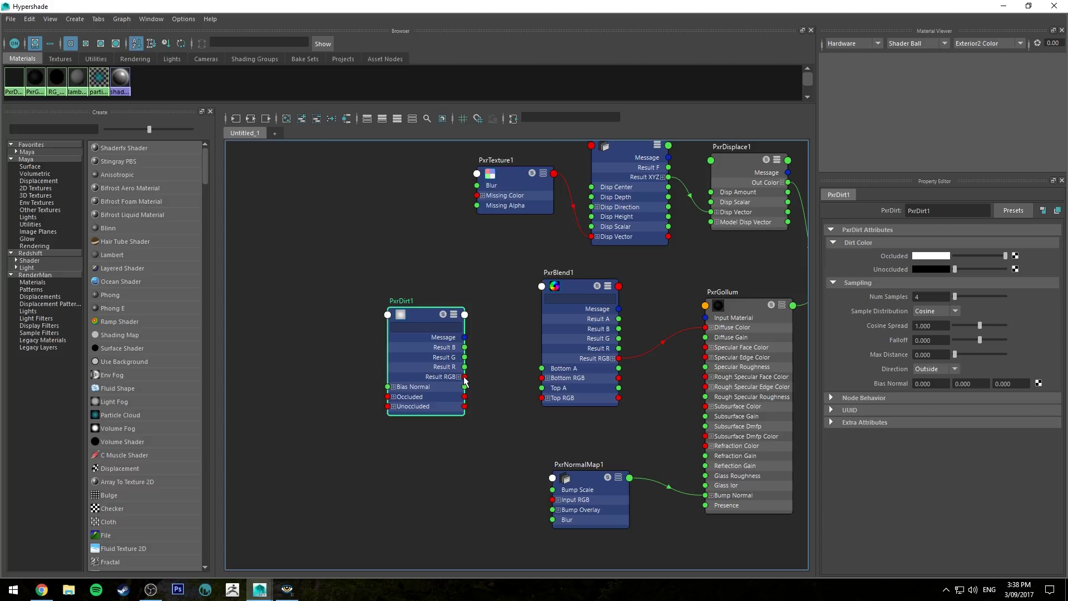
left_click_drag(465, 378, 543, 399)
left_click(572, 289)
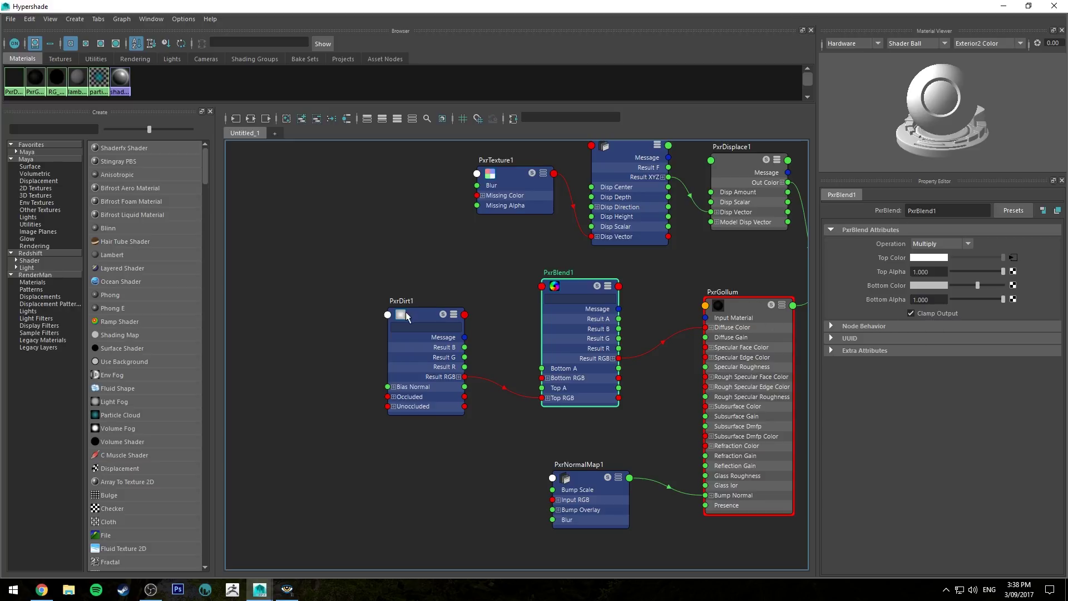
Step: Set PxrDirt1's Occluded color to black and Unoccluded color to white, and minimize the Hypershade to show the render
left_click(425, 313)
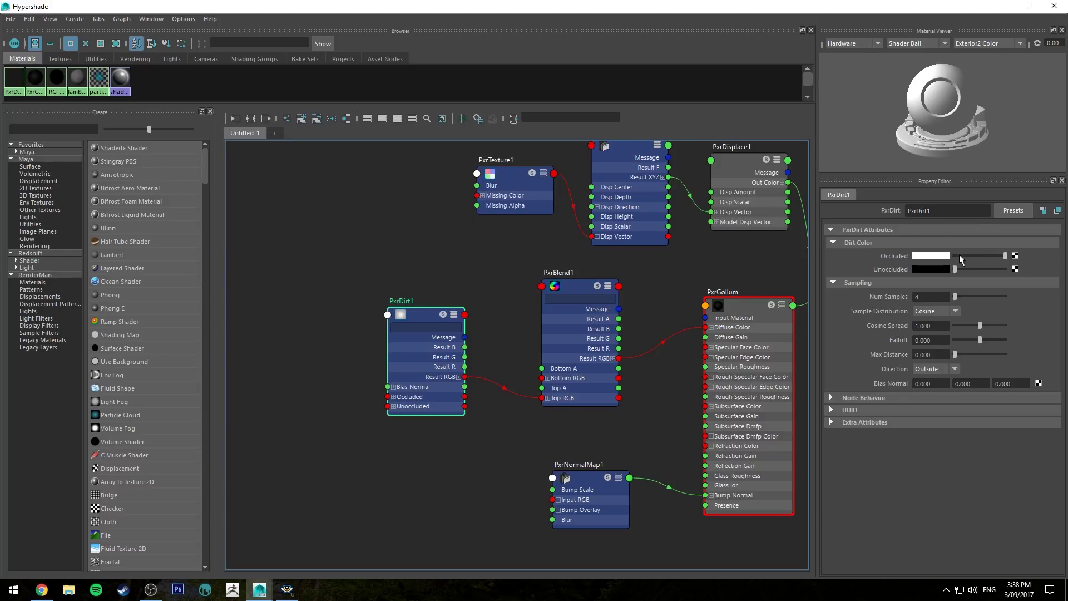
left_click_drag(959, 256, 1020, 271)
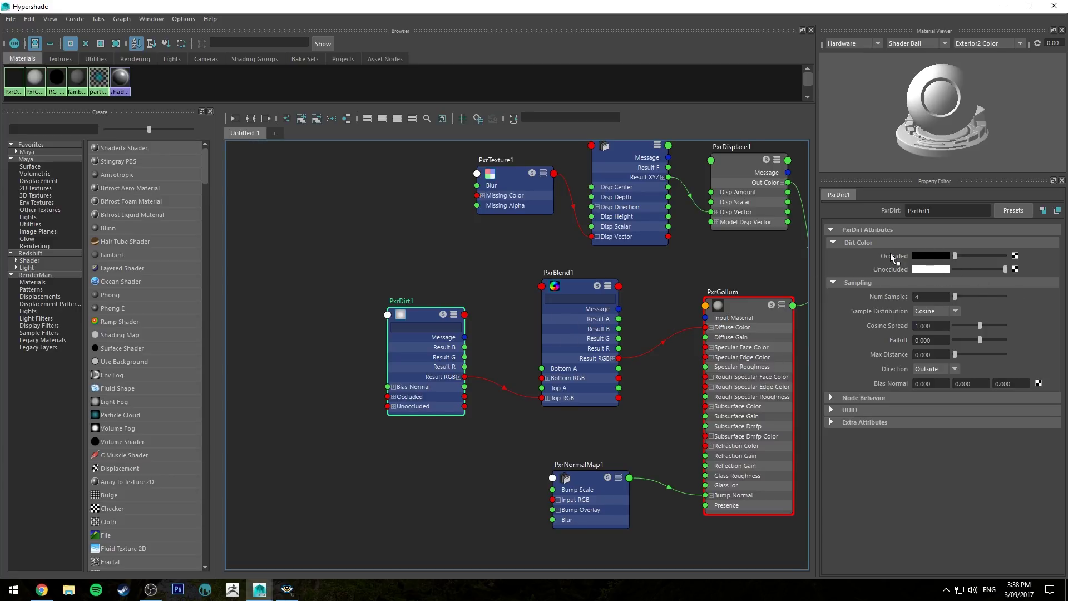
left_click(1003, 6)
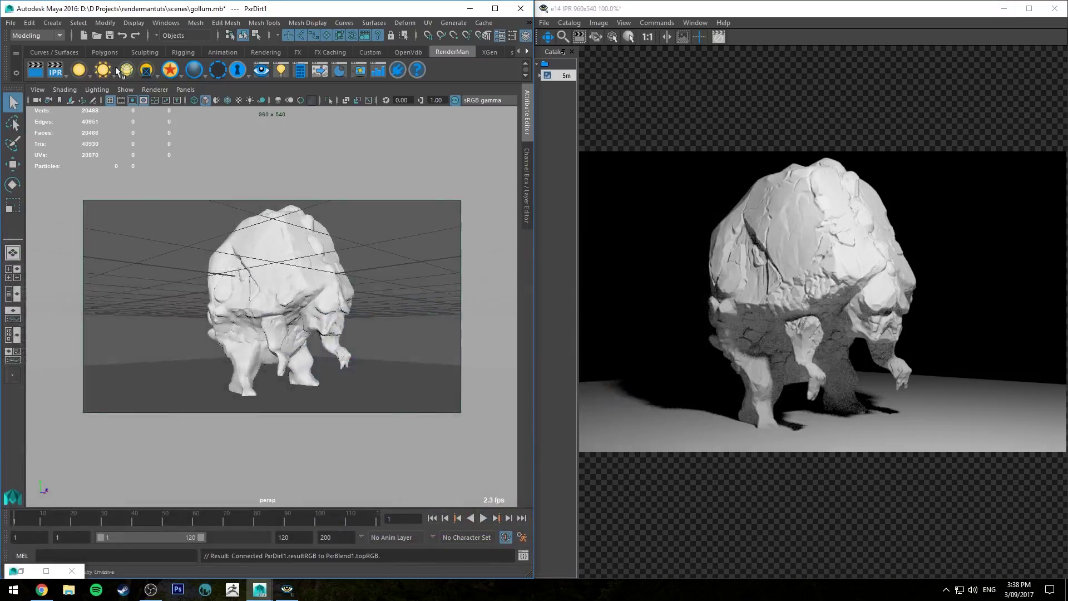
Step: Compare the earlier render with the new PxrDirt render, examining the creature's crevices and shaded areas
left_click(563, 77)
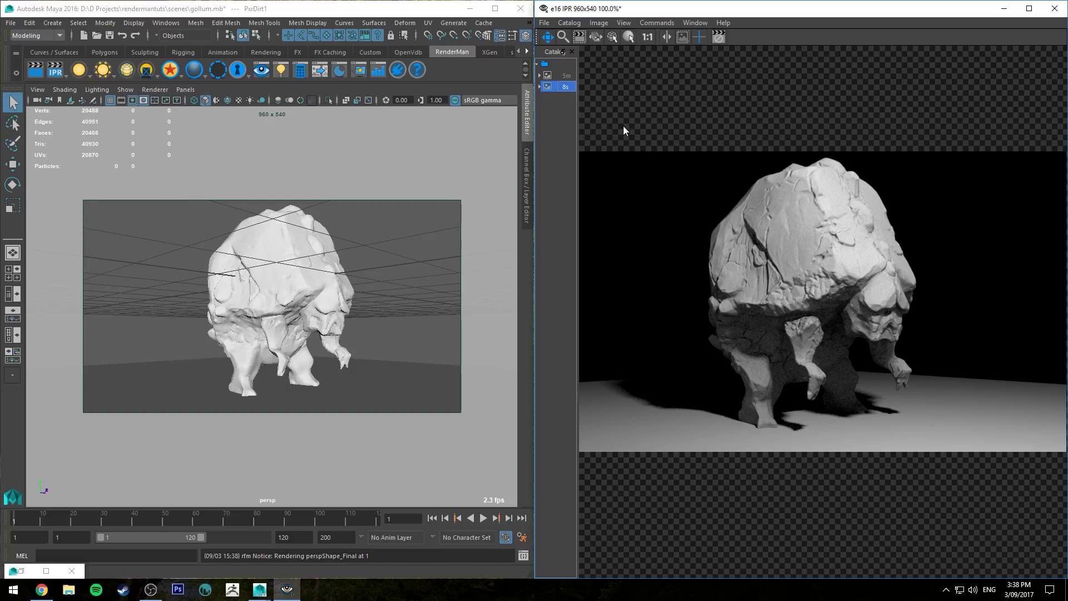
left_click(564, 75)
left_click(565, 86)
left_click(564, 79)
left_click(565, 87)
left_click(564, 75)
left_click(565, 86)
left_click(565, 74)
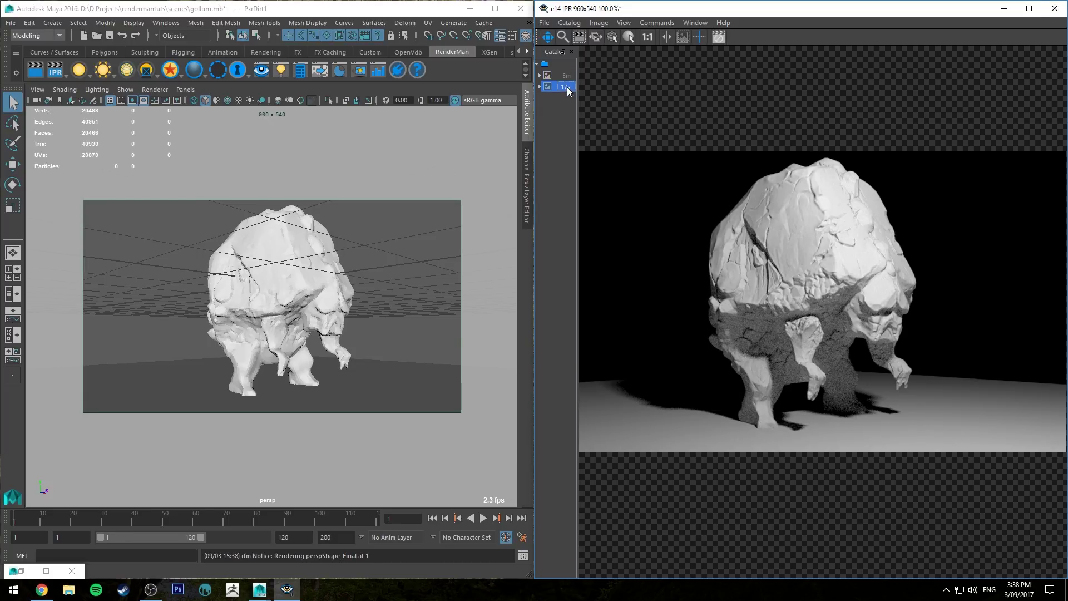
left_click(566, 87)
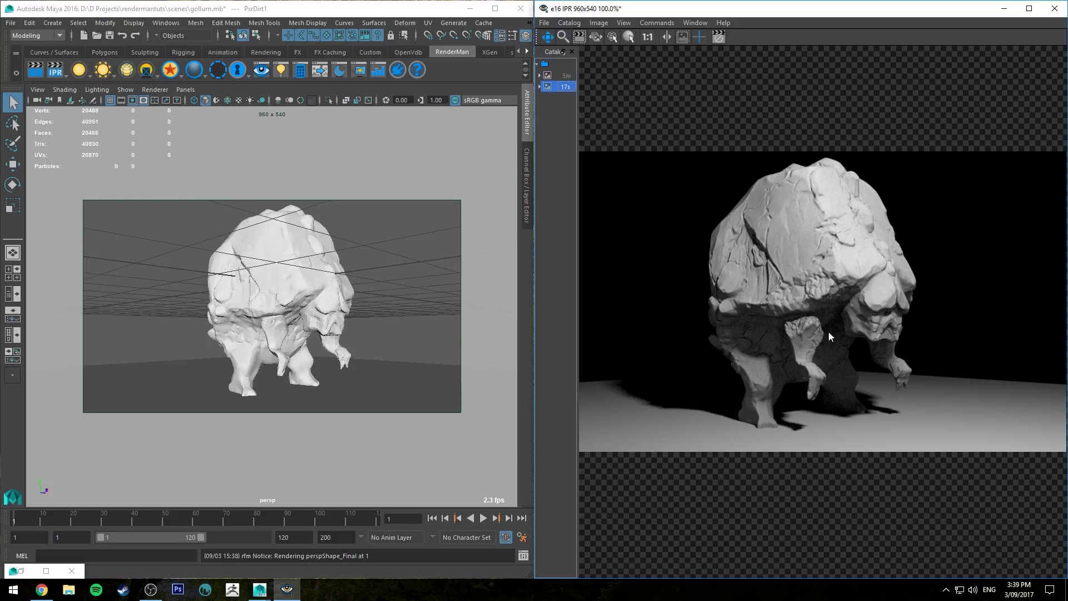
left_click(565, 76)
left_click(564, 86)
left_click(565, 75)
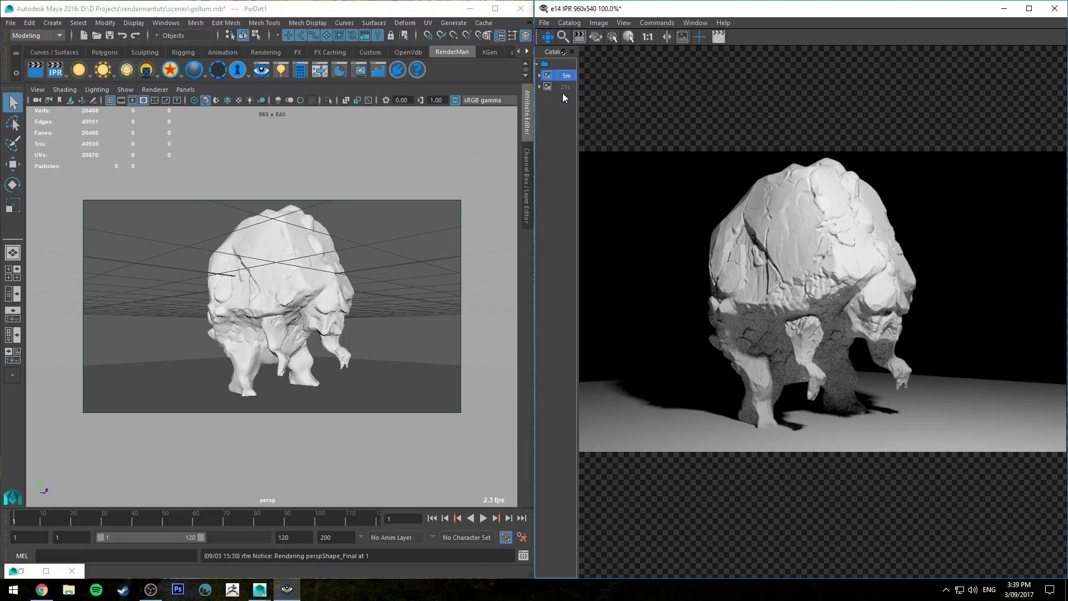
left_click(565, 87)
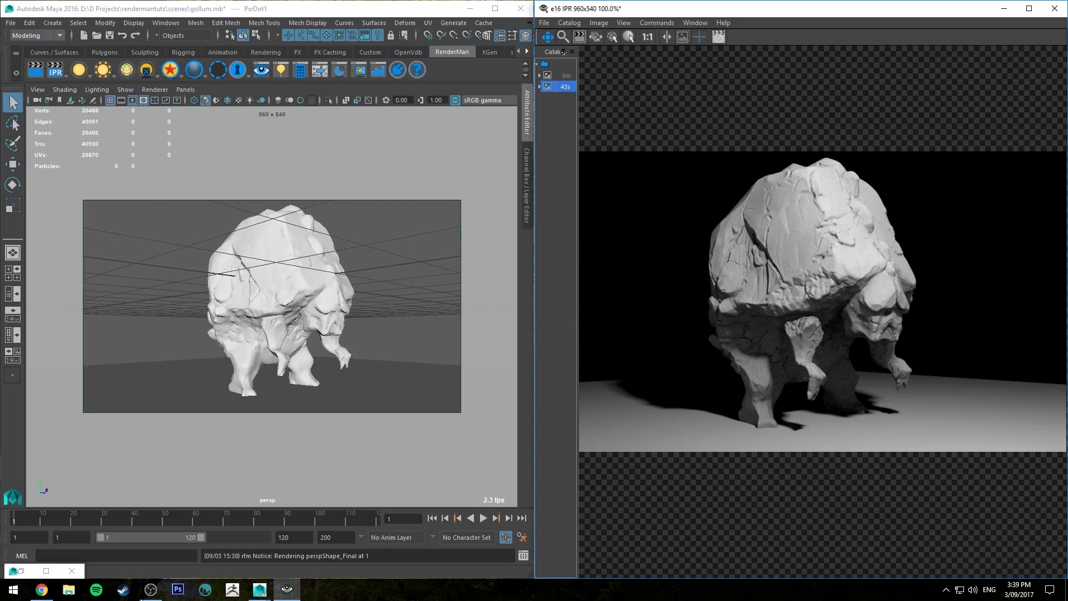
Step: Set PxrDirt1's Cosine Spread to 1.5 in the Attribute Editor and compare the new render with the previous one
left_click(21, 570)
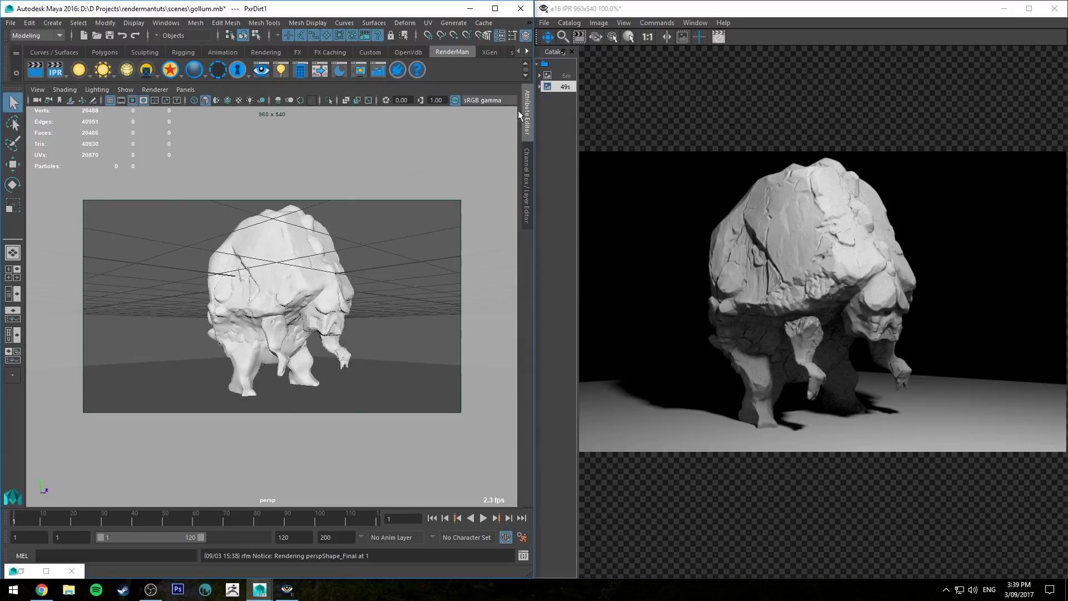
left_click(527, 111)
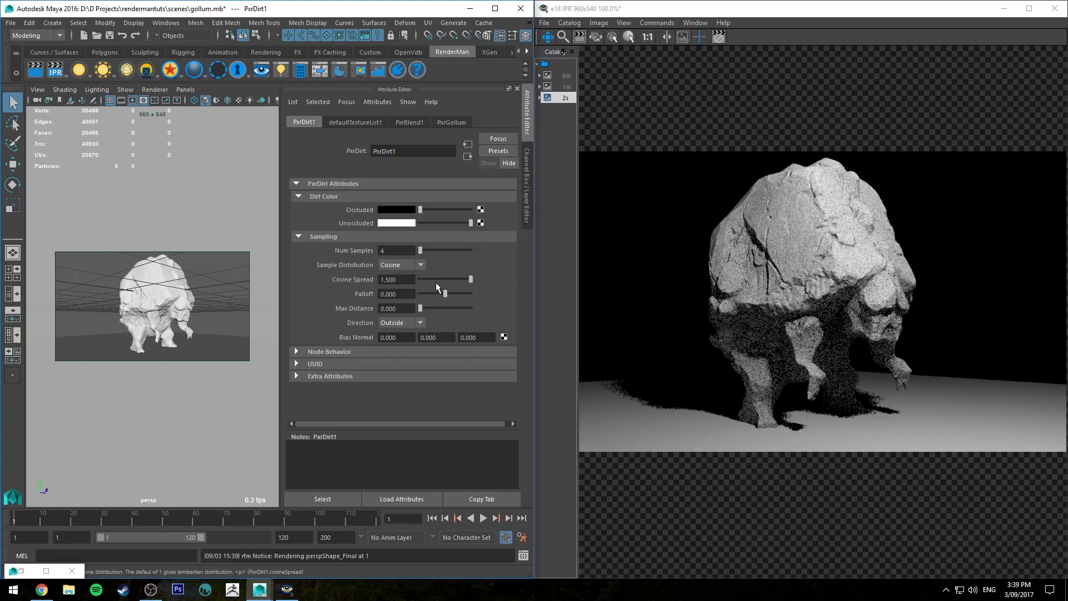
left_click(565, 99)
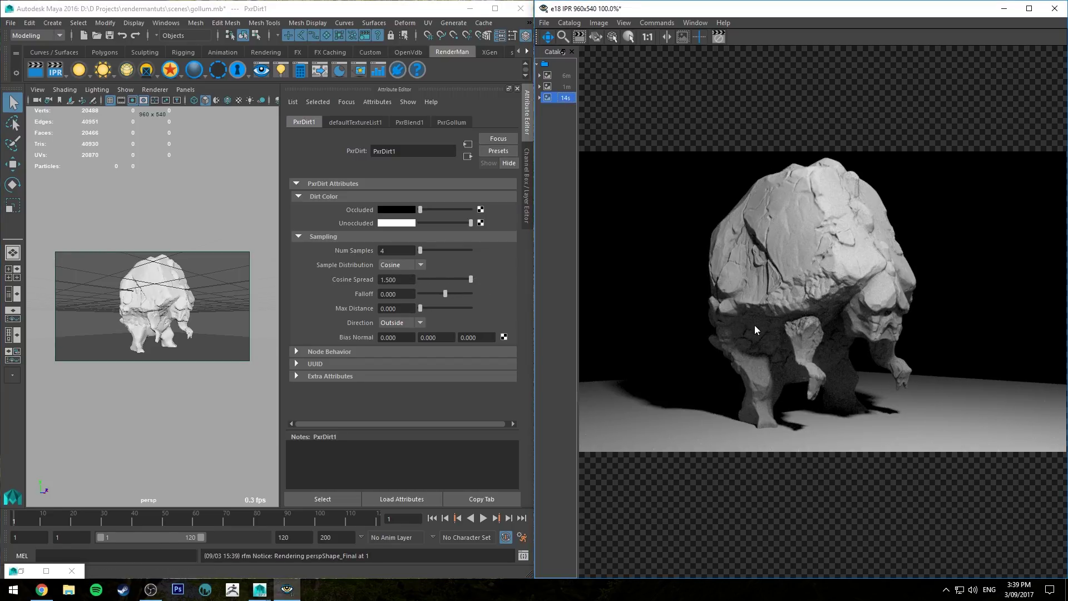
left_click(566, 87)
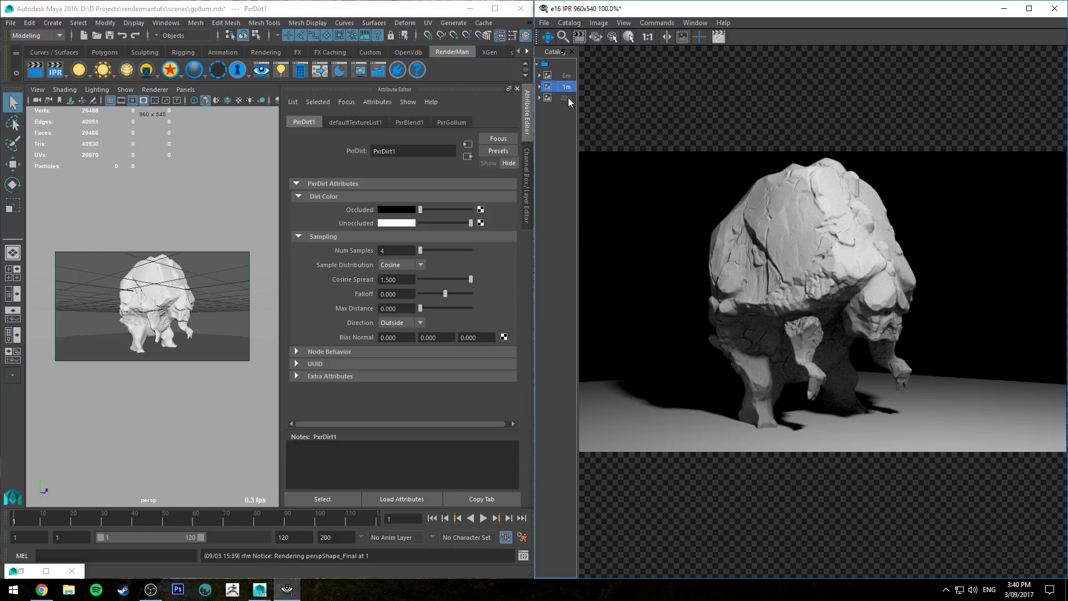
Step: Compare the Cosine Spread 1.5 render with the earlier one in the render catalog
left_click(568, 98)
left_click(567, 88)
left_click(565, 97)
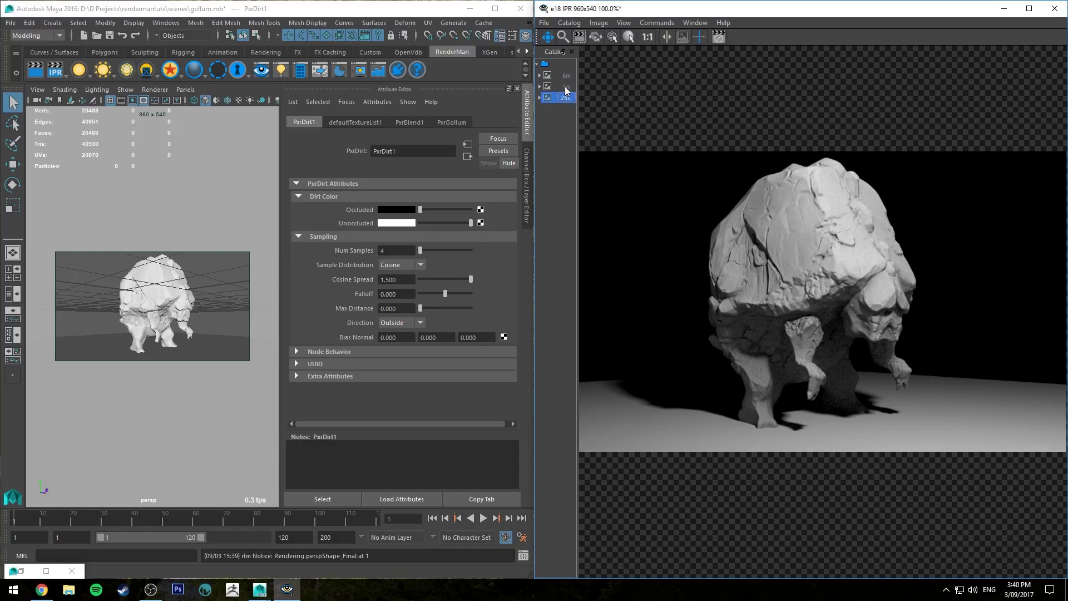
left_click(566, 87)
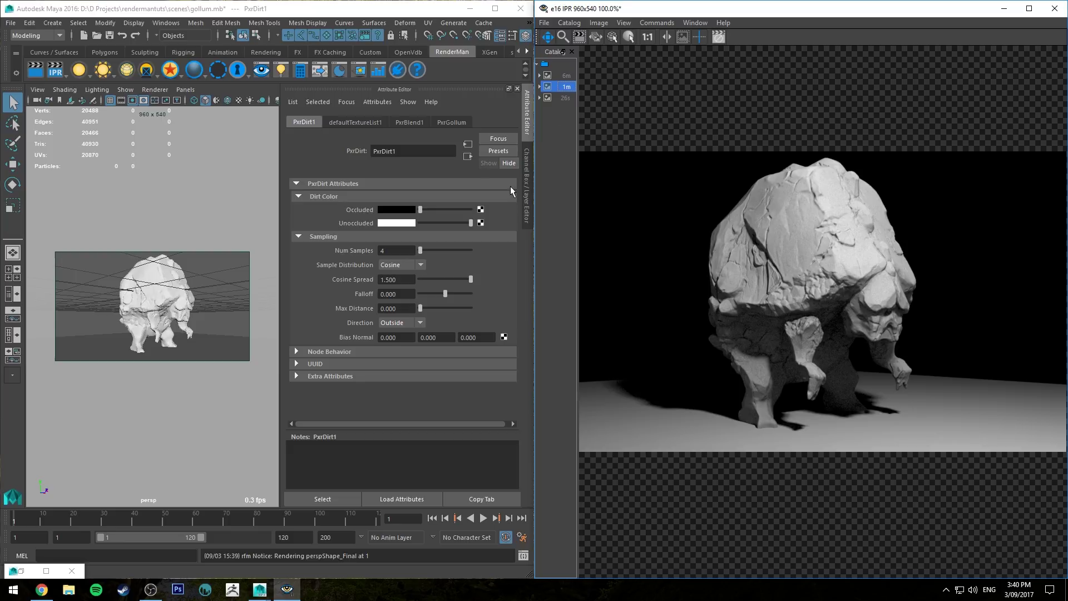
Step: Set PxrDirt1's Cosine Spread to 0.5 and compare the new render with the earlier one
left_click(421, 279)
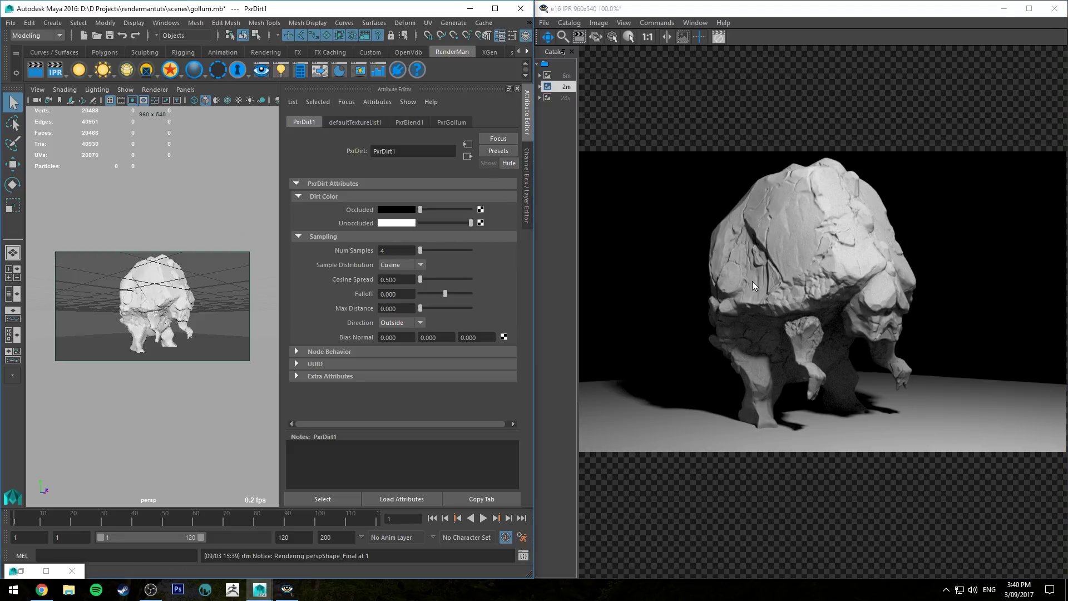
left_click(566, 98)
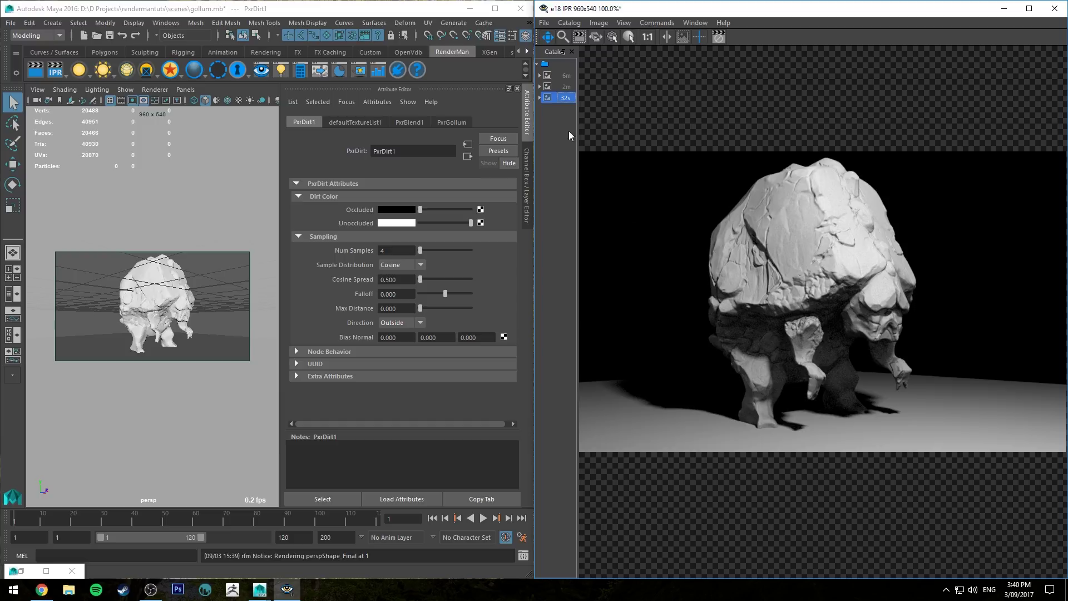
left_click(564, 87)
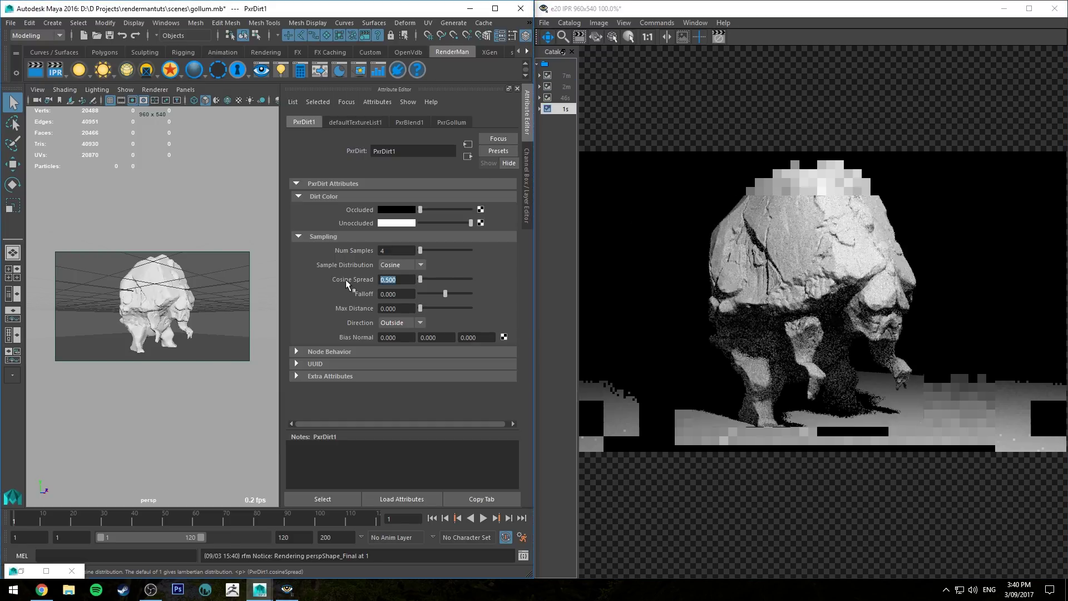
Step: Set PxrDirt1's Cosine Spread to 1 and its Falloff to 1
type("1")
key("Return")
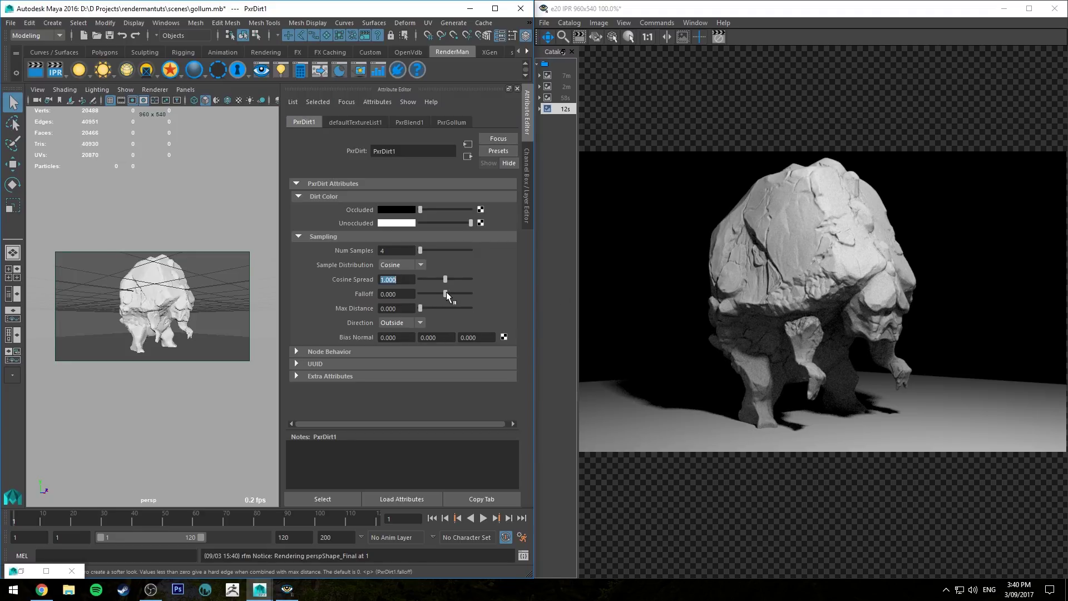
left_click_drag(446, 294, 450, 294)
left_click(476, 293)
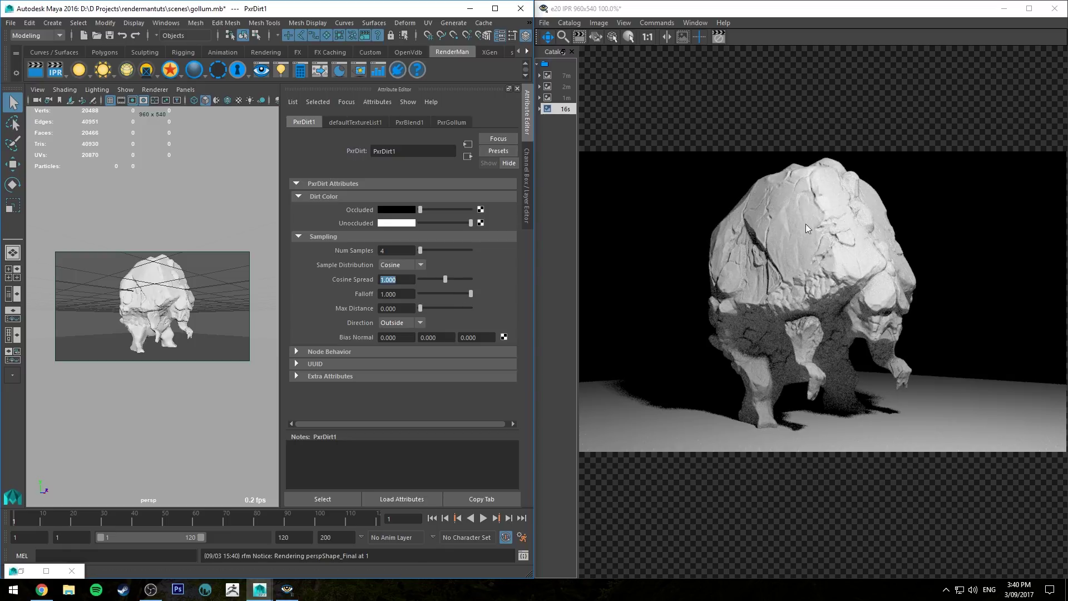
Step: Compare the Falloff 1 render with the two preceding catalog renders, examining the creature's shaded underside
left_click(565, 98)
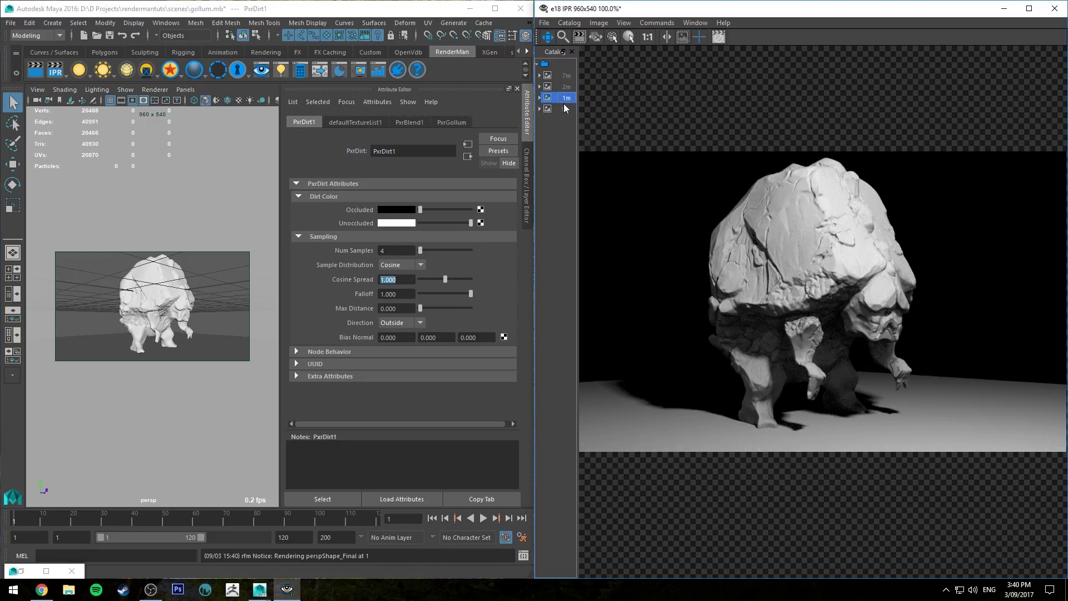
left_click(563, 107)
left_click(563, 98)
left_click(566, 86)
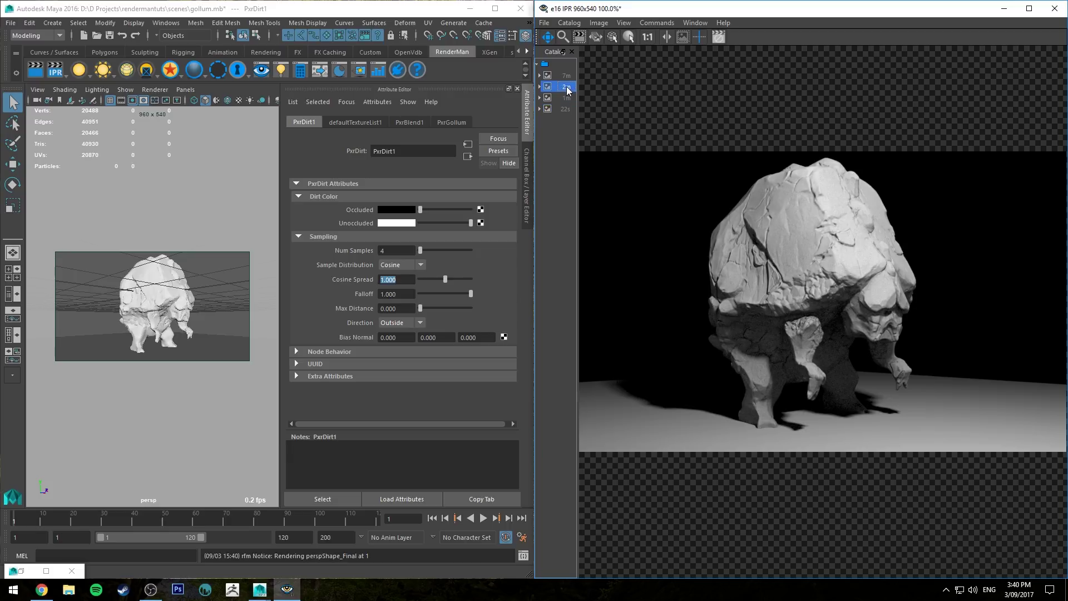
left_click(564, 111)
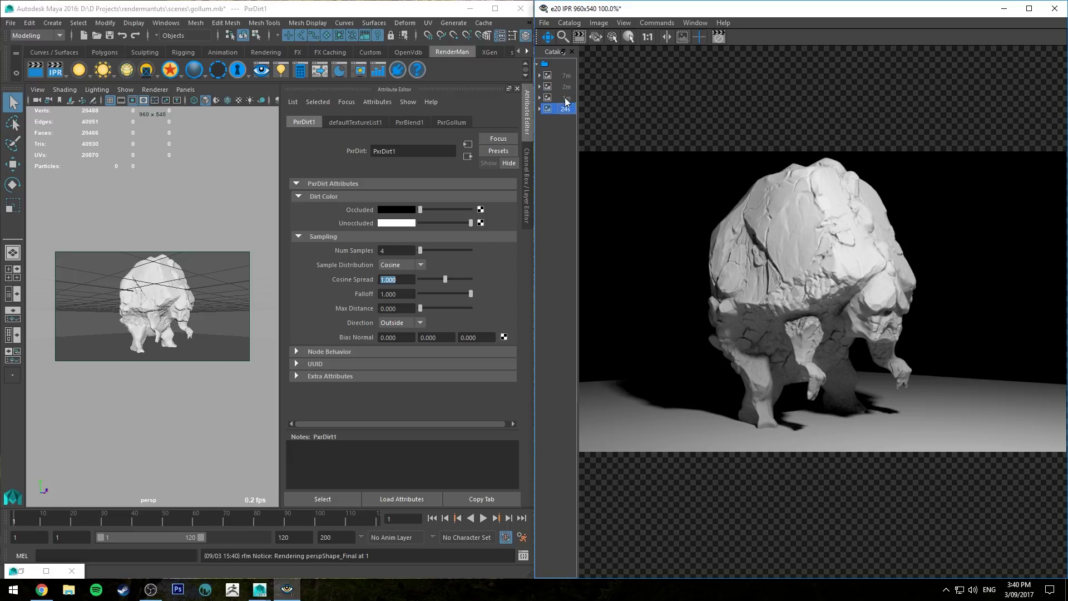
left_click(568, 86)
left_click(566, 109)
Step: Set PxrDirt1's Falloff to -1 and compare the resulting render with an earlier one
left_click_drag(430, 292, 418, 293)
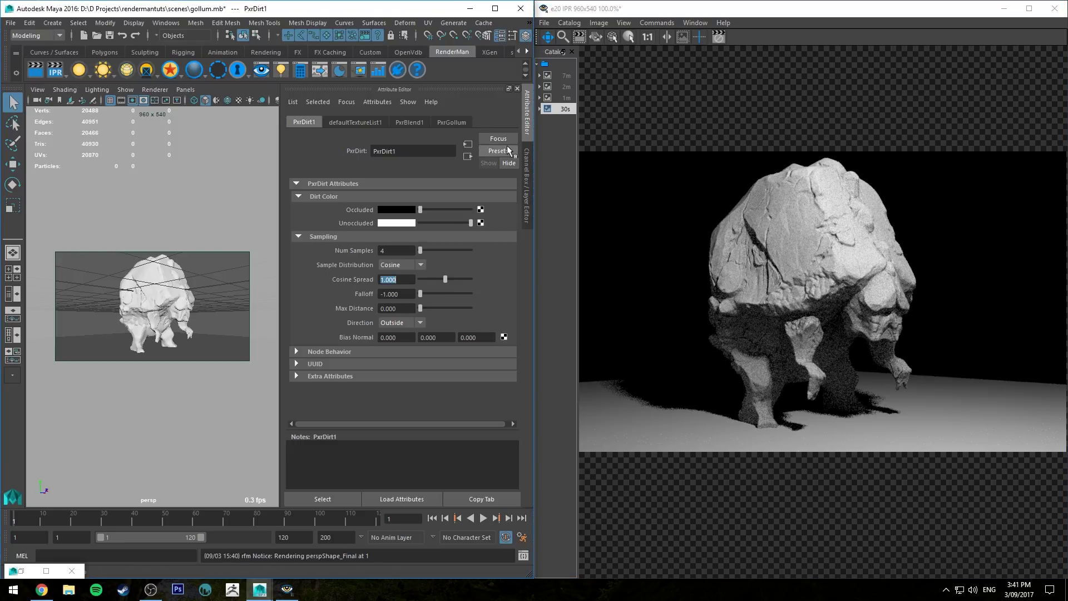
left_click(562, 88)
left_click(562, 120)
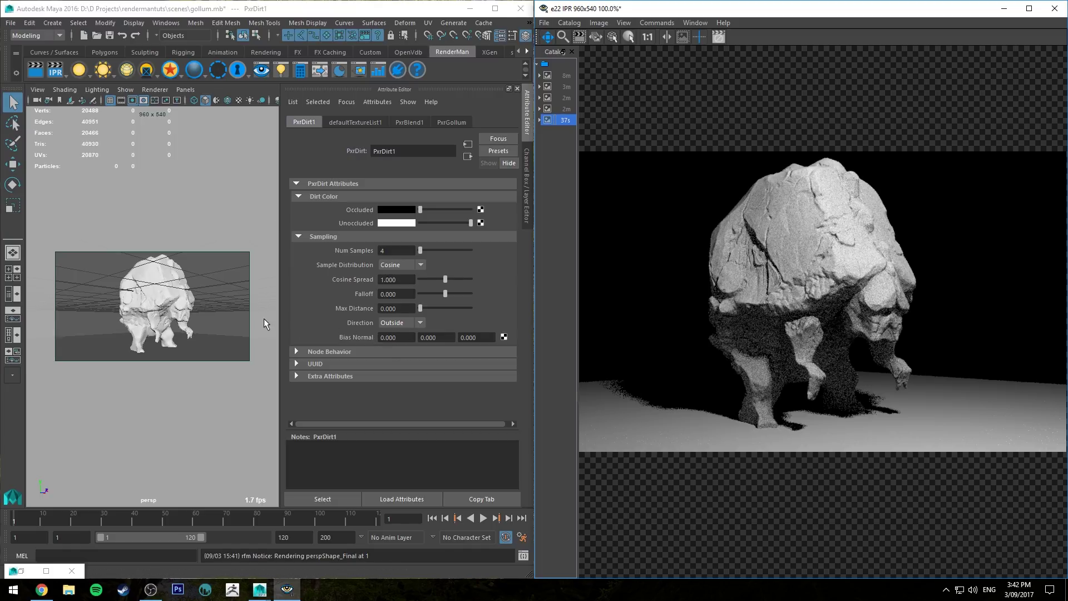
Step: Start a new IPR render of the creature with PxrDirt1's Falloff at 0 and Direction at Outside
left_click(403, 323)
left_click(402, 324)
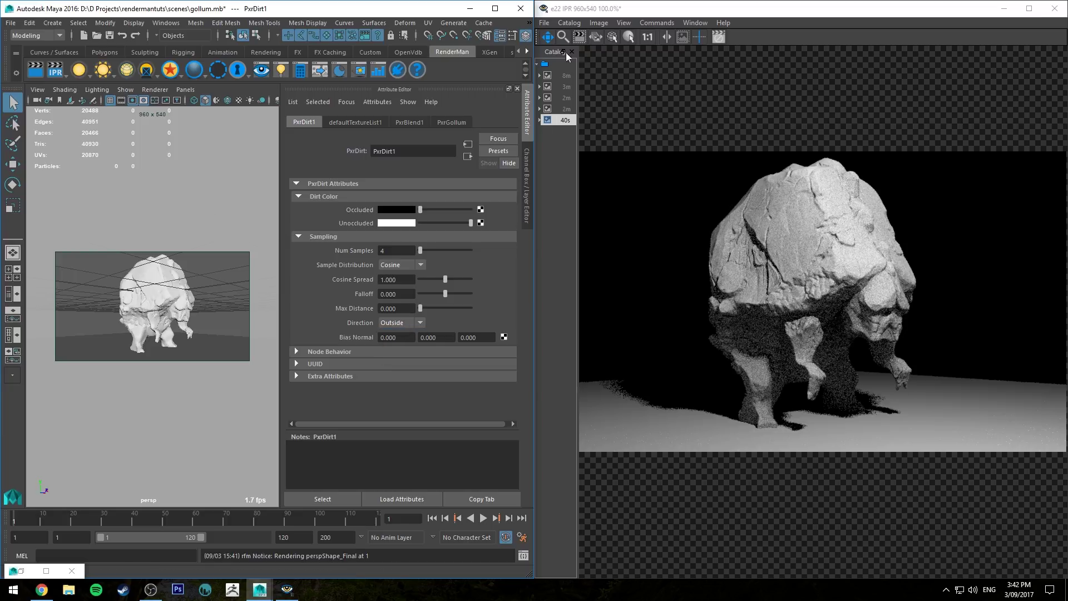
left_click(58, 68)
Step: Try the Inside and Both options for PxrDirt1's Direction and return it to Outside
left_click(400, 323)
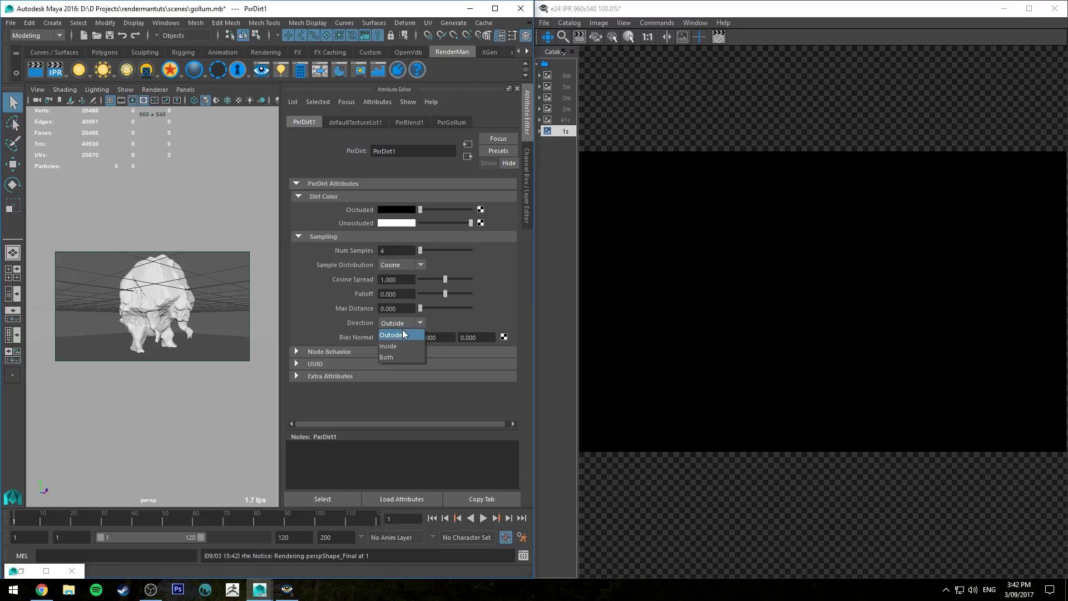
left_click(393, 346)
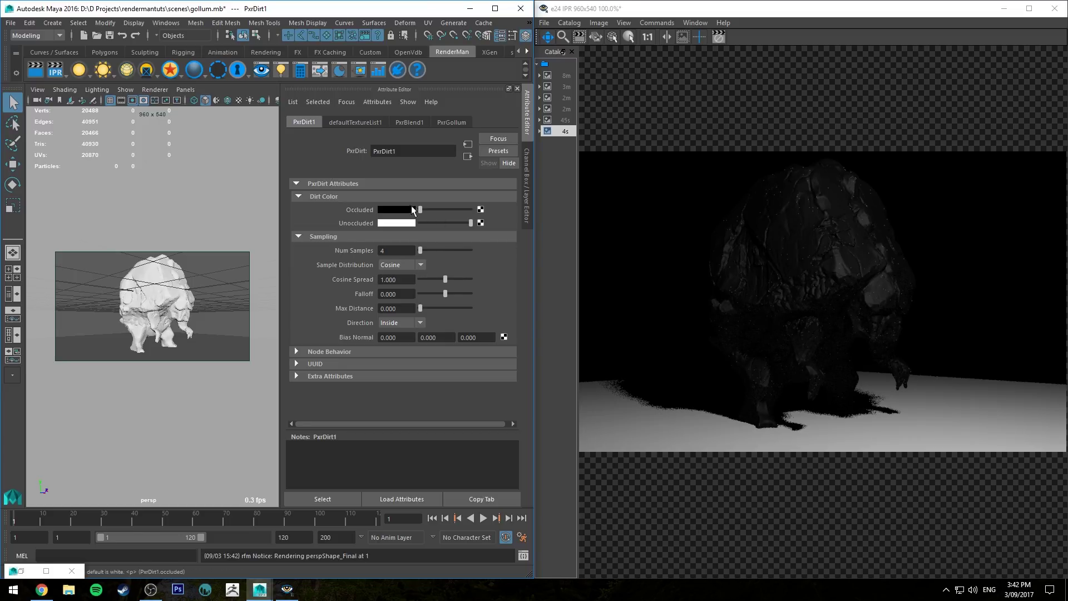
left_click_drag(419, 209, 328, 218)
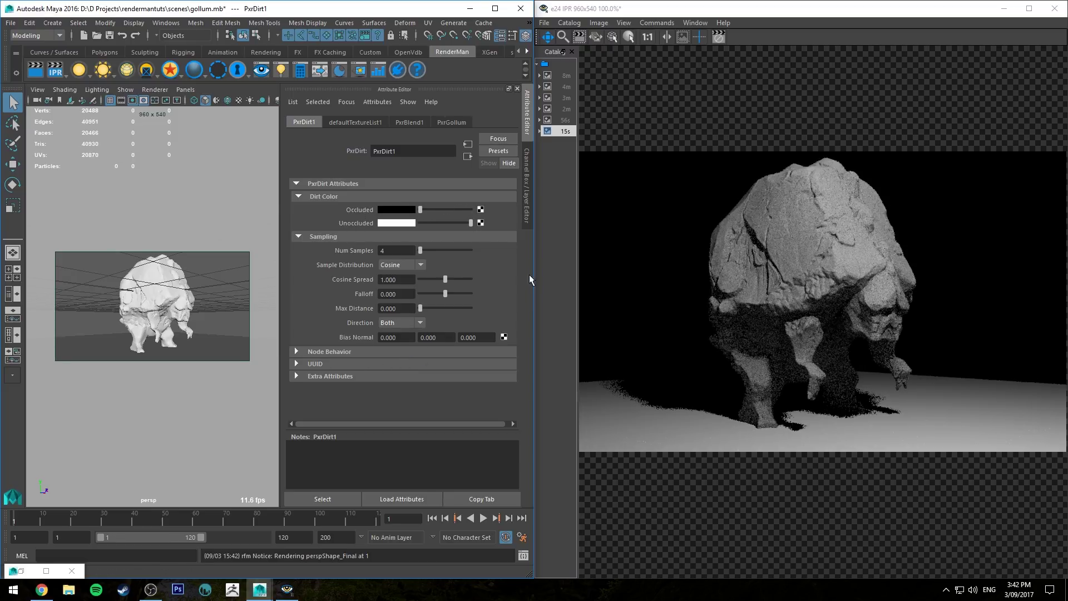
left_click(397, 321)
left_click(398, 333)
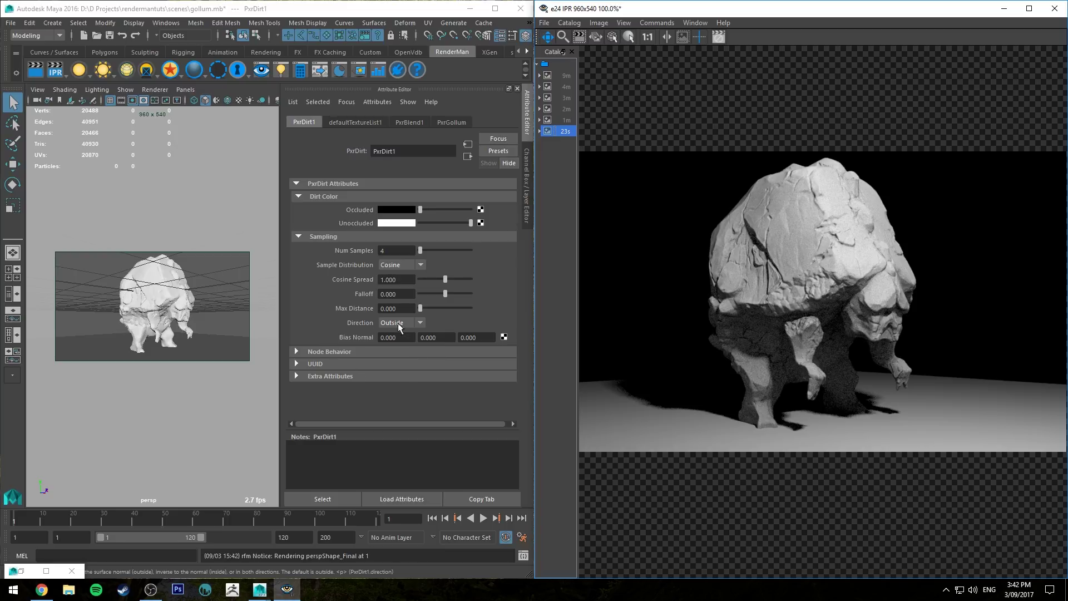
Step: In the Hypershade, place PxrNormalMap1 beside PxrDirt1, connect its Result N to PxrDirt1's Bias Normal, and minimize the window
left_click(20, 570)
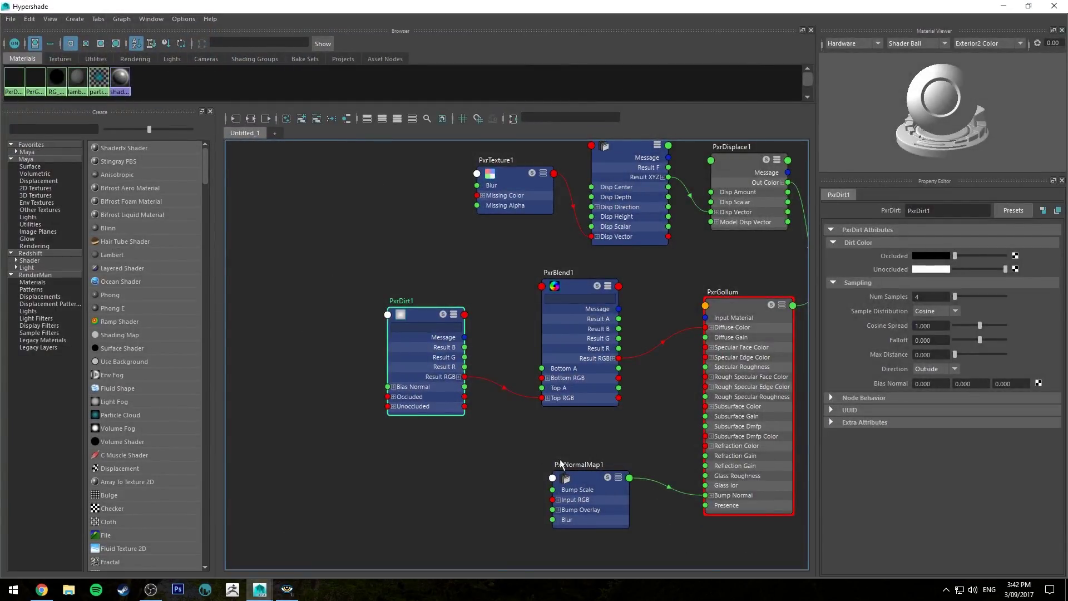
left_click_drag(578, 474, 414, 472)
middle_click_drag(484, 476, 584, 415, "alt")
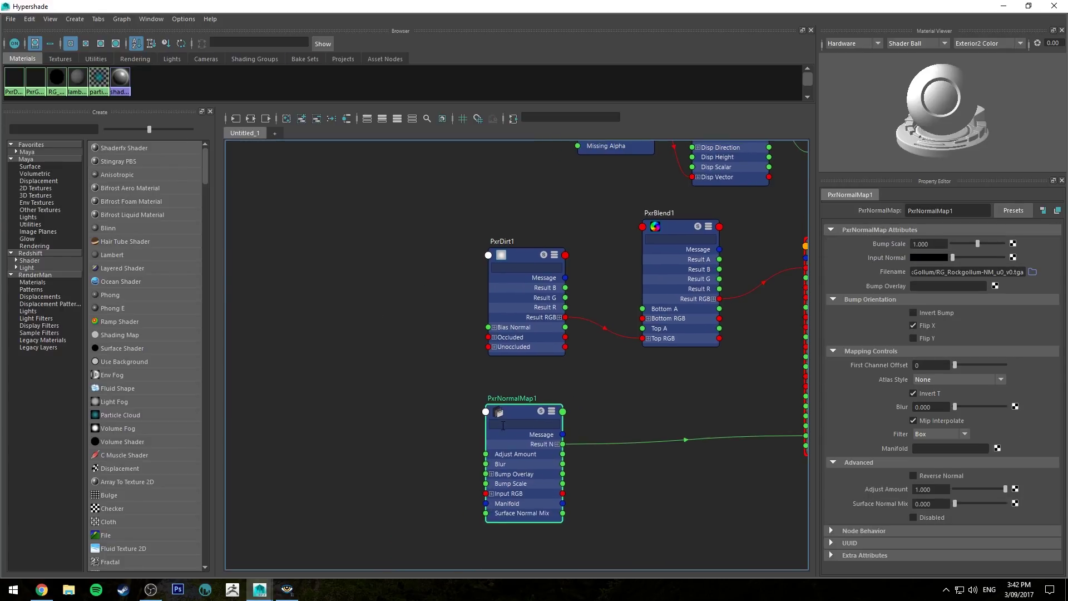
left_click_drag(517, 411, 282, 409)
left_click_drag(329, 445, 489, 327)
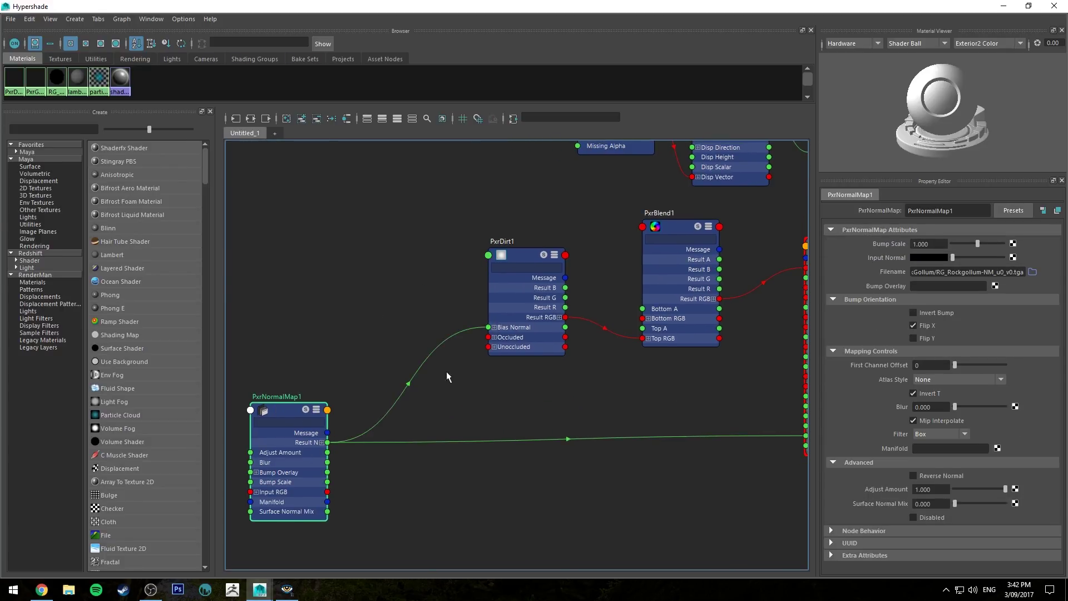
left_click(1004, 6)
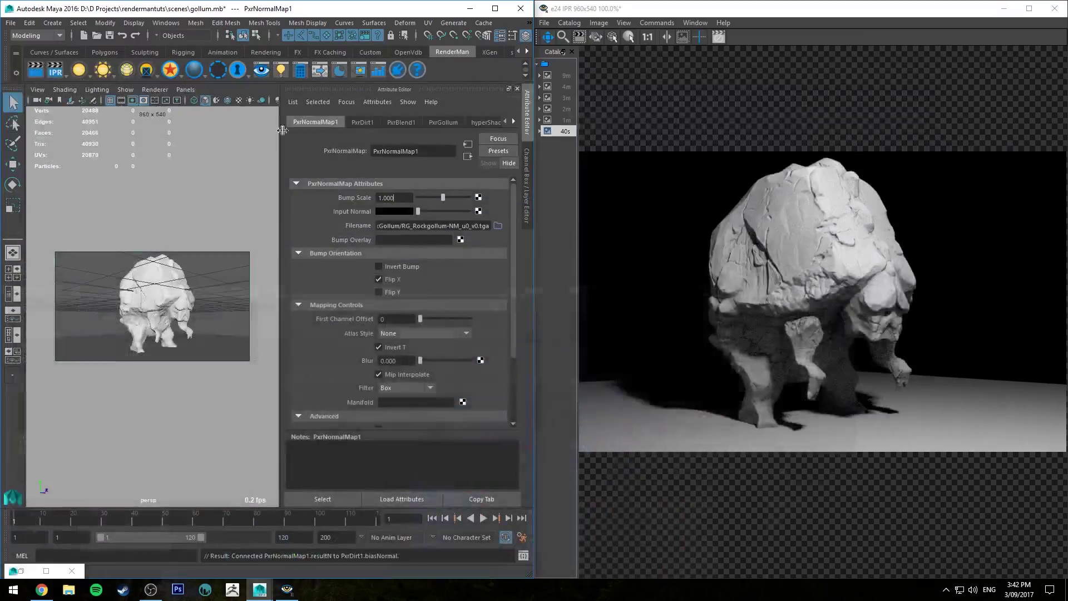
Step: Start a new IPR render with the normal map driving Bias Normal and compare it with the previous render
left_click(60, 69)
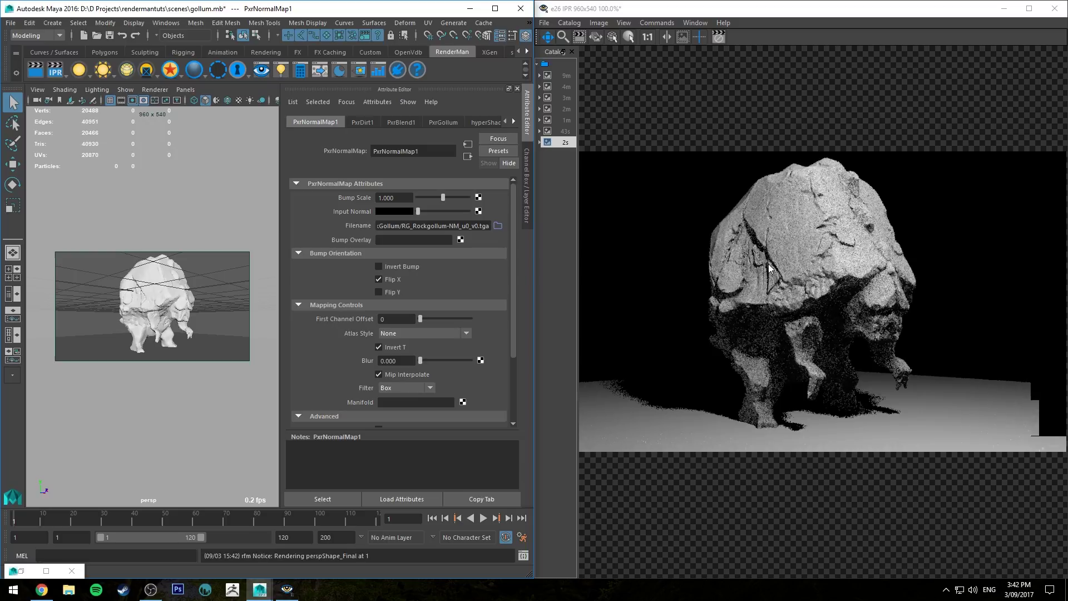
left_click(564, 131)
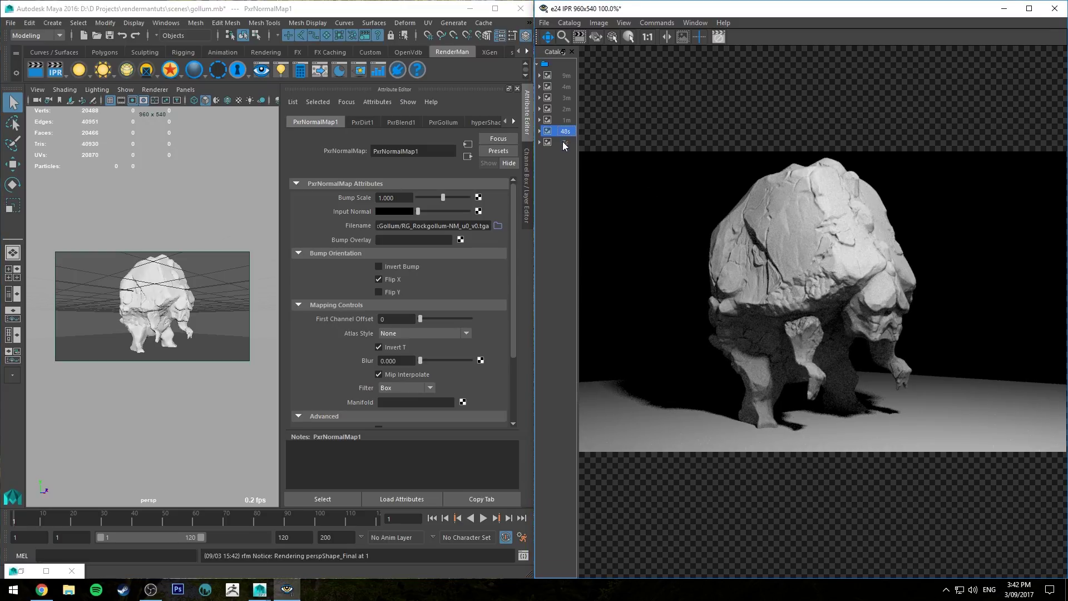
left_click(565, 142)
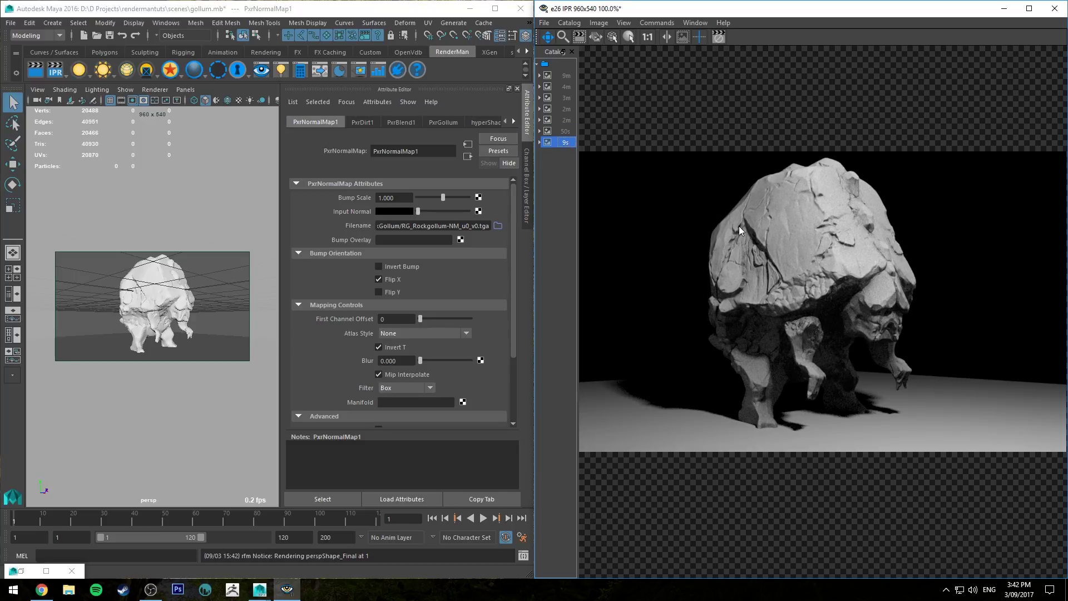
Step: Compare the renders with and without the Bias Normal connection up close, examining the cracks and underside of the creature
scroll(721, 265, "up", 4)
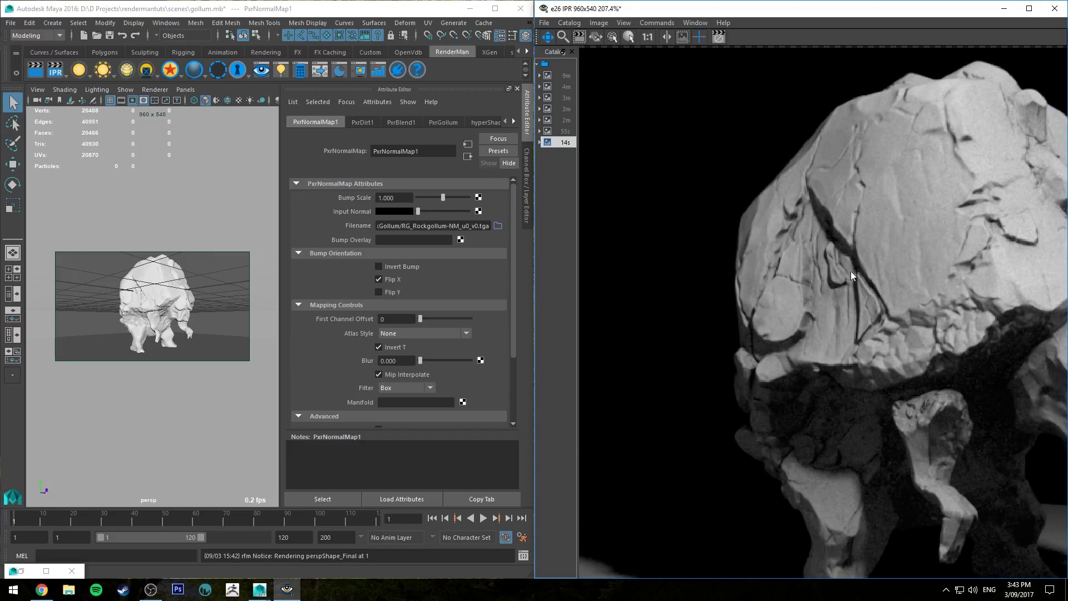
left_click(563, 131)
left_click(563, 143)
left_click(564, 134)
left_click(566, 142)
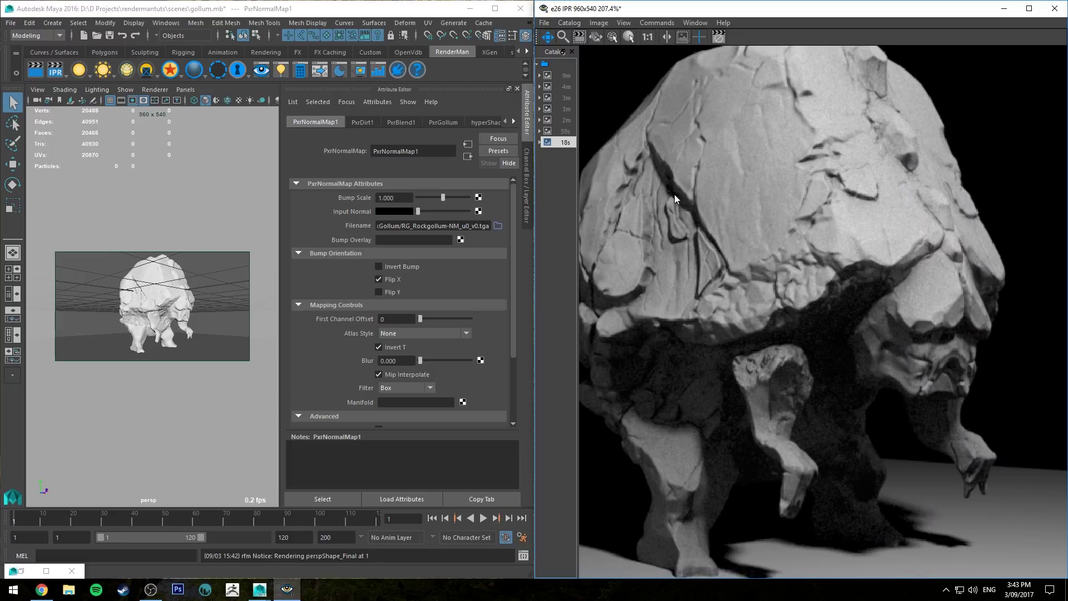
left_click(569, 134)
left_click(565, 142)
Step: Frame the creature closer in the perspective view and compare the close-up renders with and without the normal map in Bias Normal
left_click(529, 100)
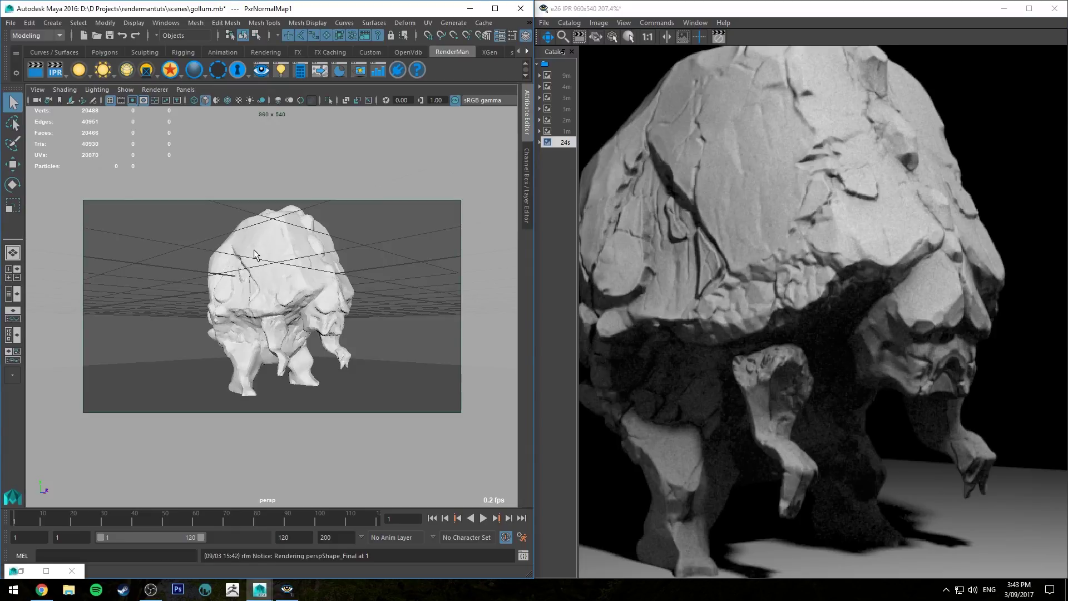
right_click_drag(254, 249, 320, 306, "alt")
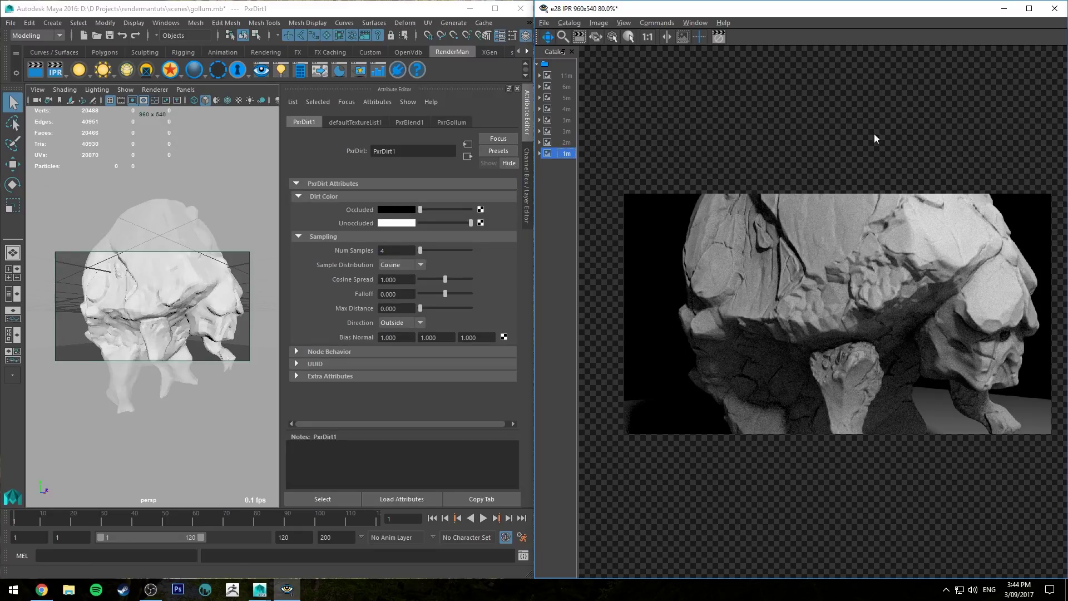
left_click(568, 142)
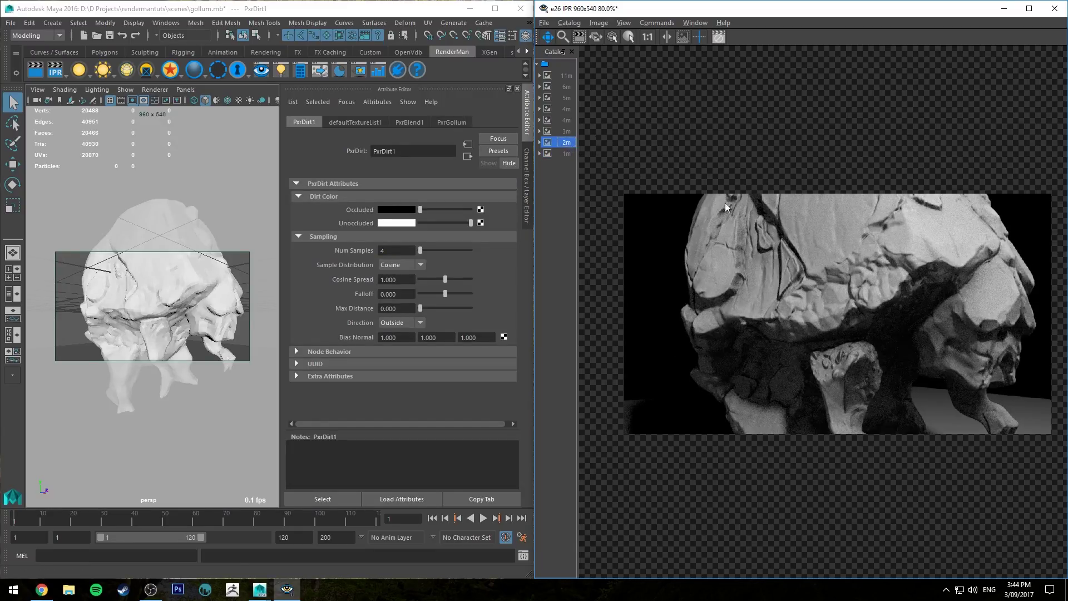
left_click(564, 154)
left_click(566, 146)
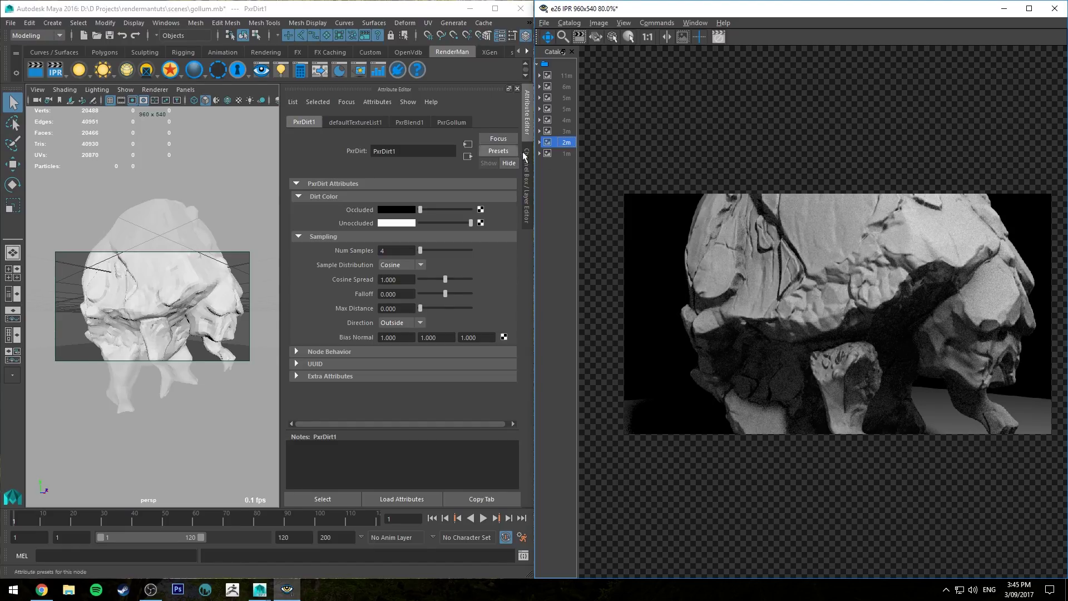
left_click(566, 153)
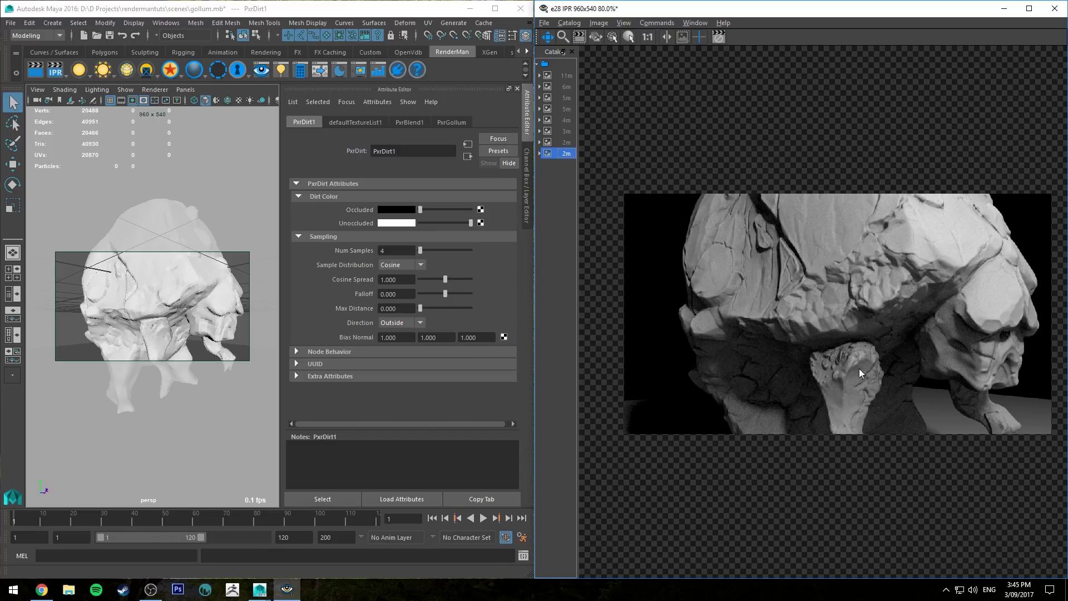
key("Up")
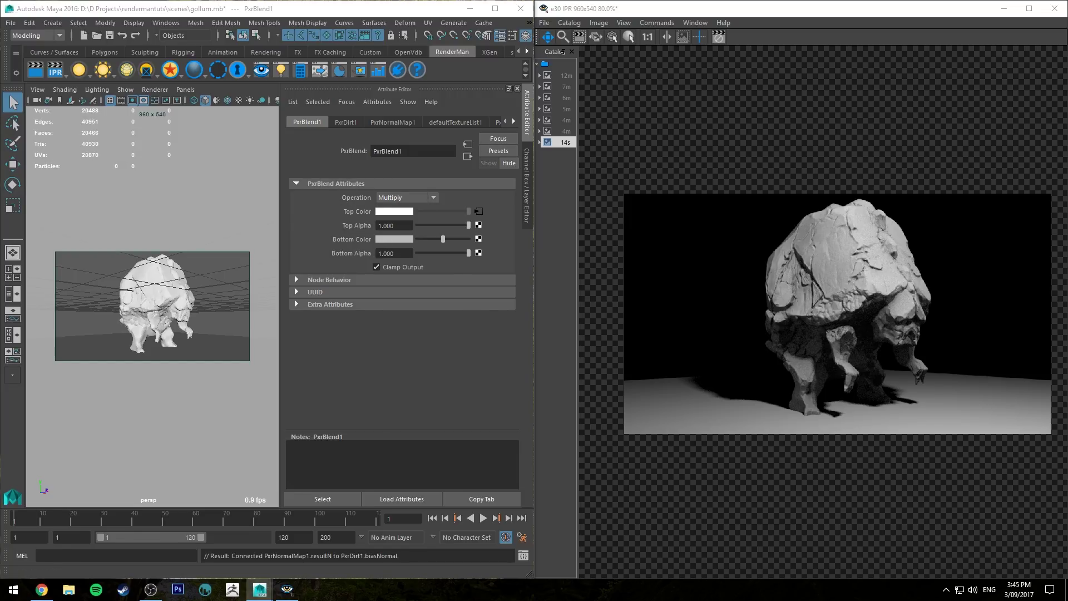
Step: Review the connections between PxrNormalMap1, PxrDirt1 and PxrBlend1 in the Hypershade, and put the window away
left_click_drag(1, 234, 369, 49)
scroll(384, 239, "down", 4)
middle_click_drag(422, 258, 303, 255, "alt")
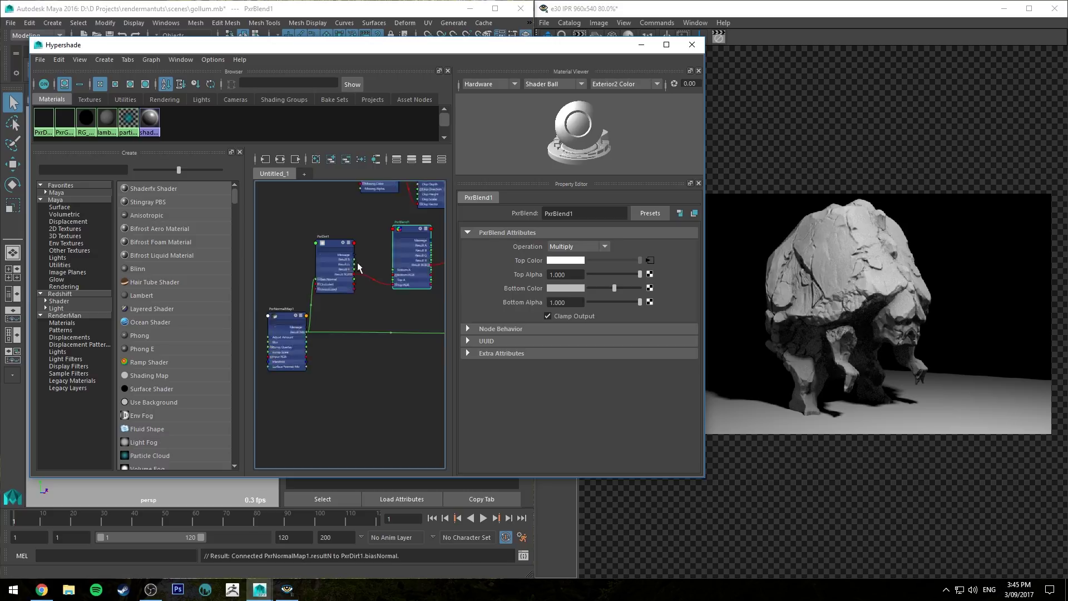
scroll(357, 267, "up", 3)
key("3")
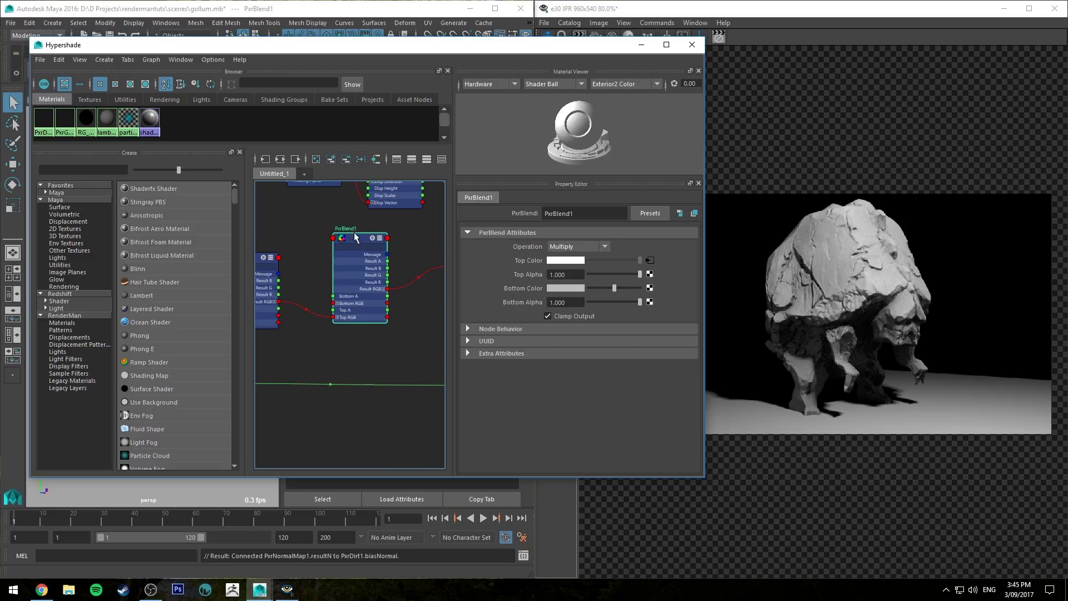
left_click_drag(525, 50, 0, 83)
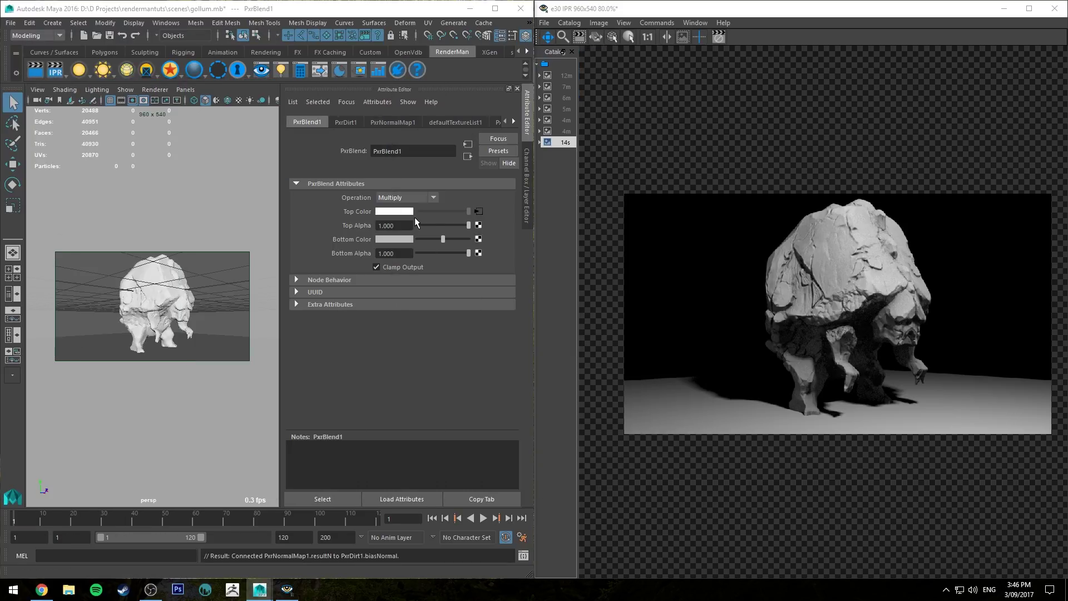
Step: Try a Top Alpha of 0.933 on PxrBlend1 with the IPR render running, and restore it to 1.000
left_click(466, 225)
left_click_drag(466, 225, 463, 226)
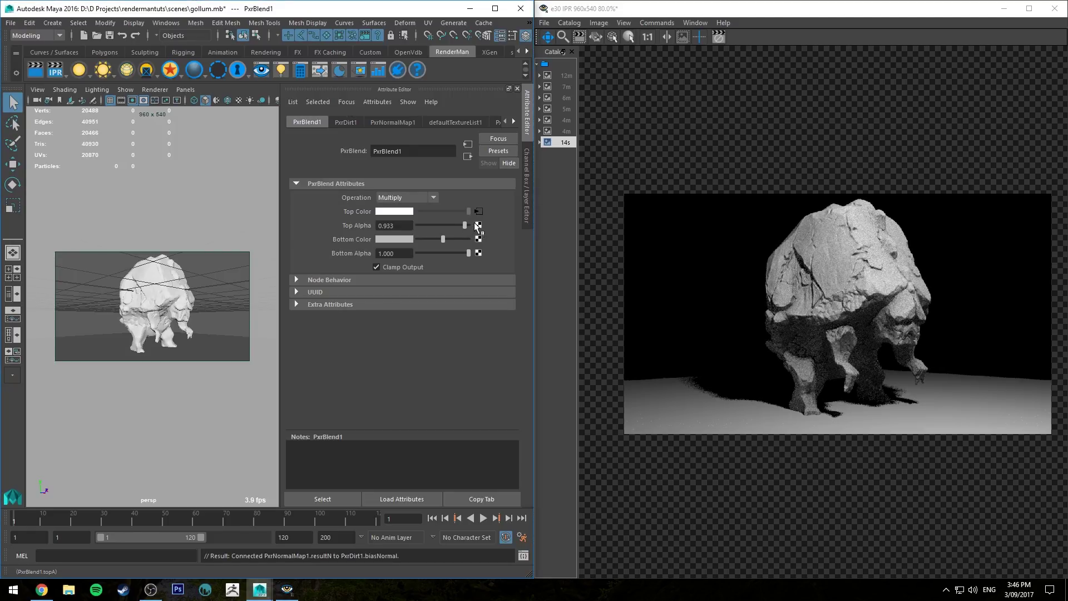
left_click_drag(464, 225, 473, 225)
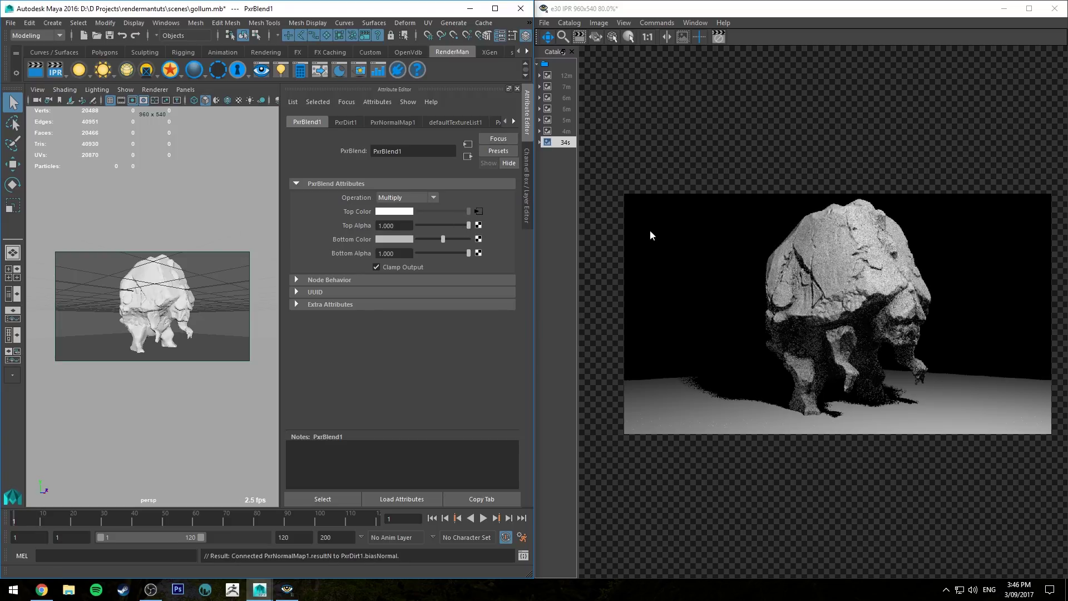
Step: Try the Overlay operation on PxrBlend1 and check its effect in the IPR render
left_click(427, 198)
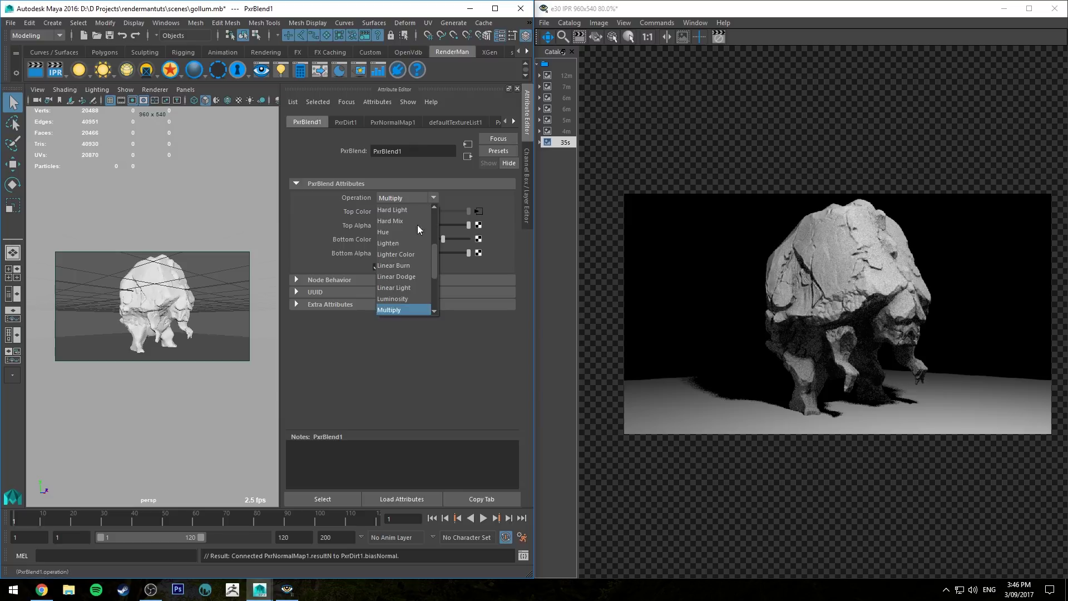
scroll(417, 240, "down", 3)
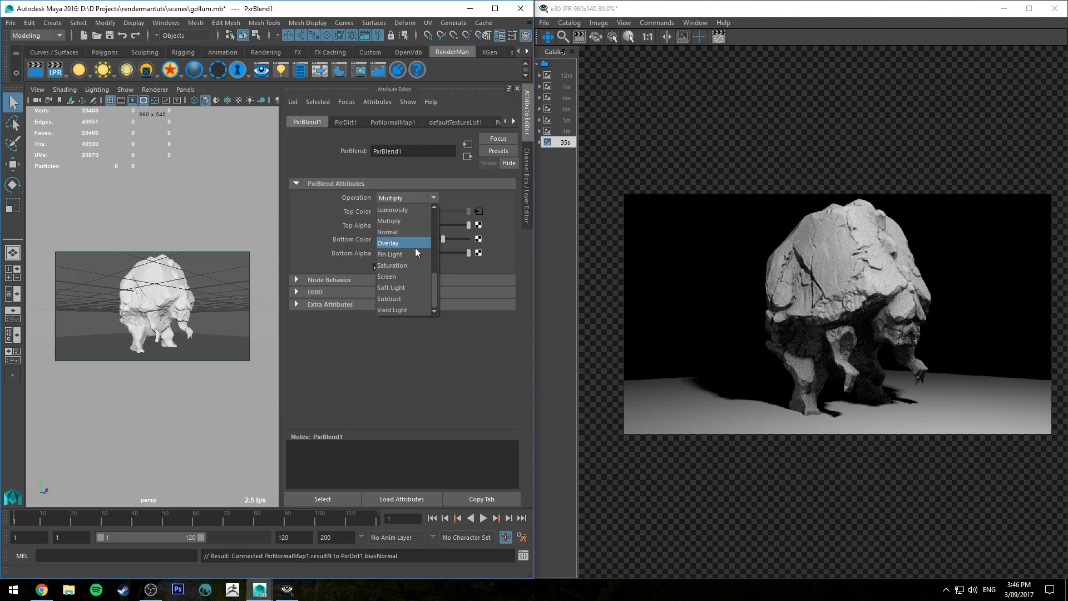
left_click(405, 245)
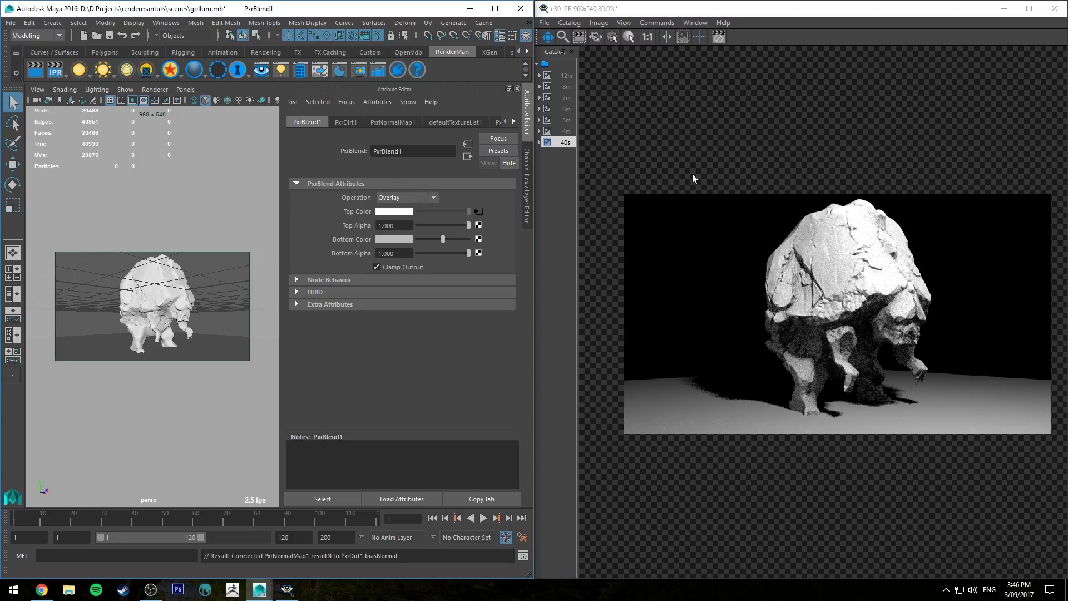
left_click(570, 92)
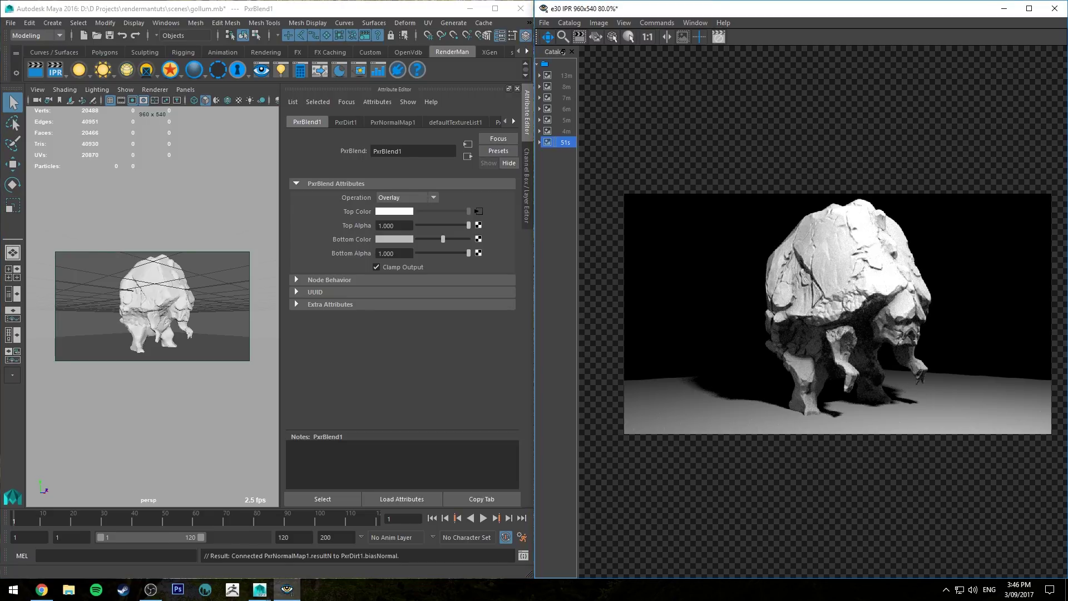
Step: Bring the Hypershade back up and set PxrBlend1's operation to Multiply
left_click_drag(0, 53, 354, 58)
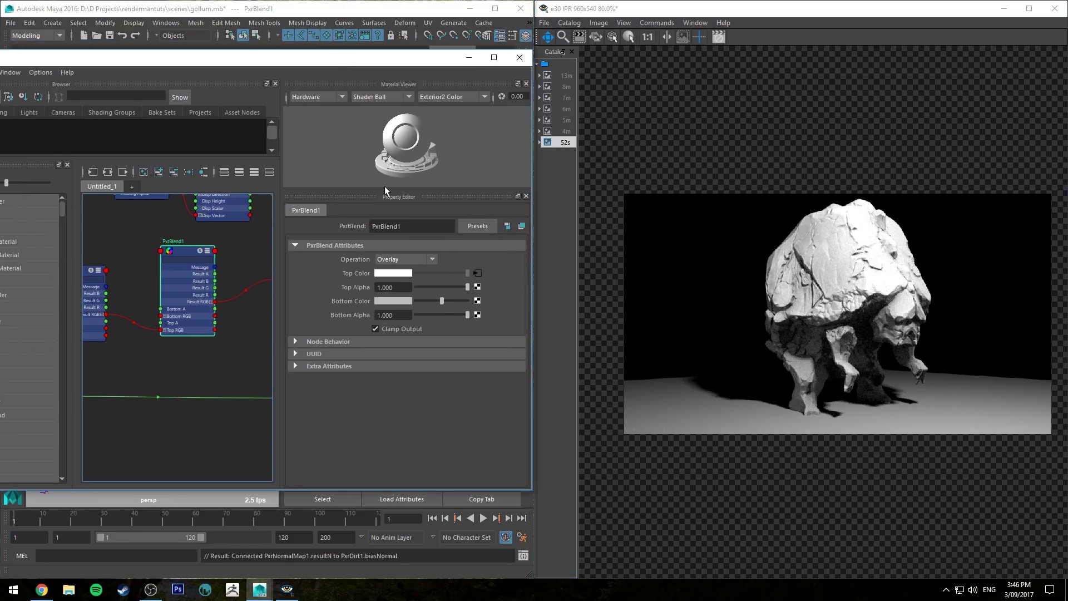
left_click(398, 257)
left_click(388, 350)
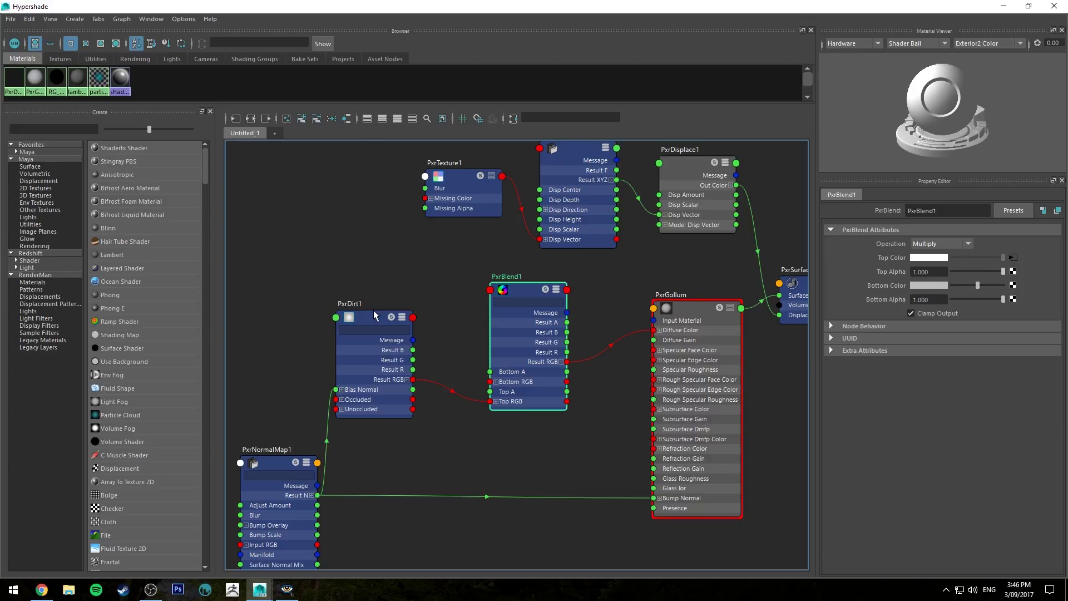
Step: Make room above PxrDirt1 in the node graph and create a PxrTexture node there
left_click_drag(372, 309, 355, 345)
key("Tab")
type("pxrtex")
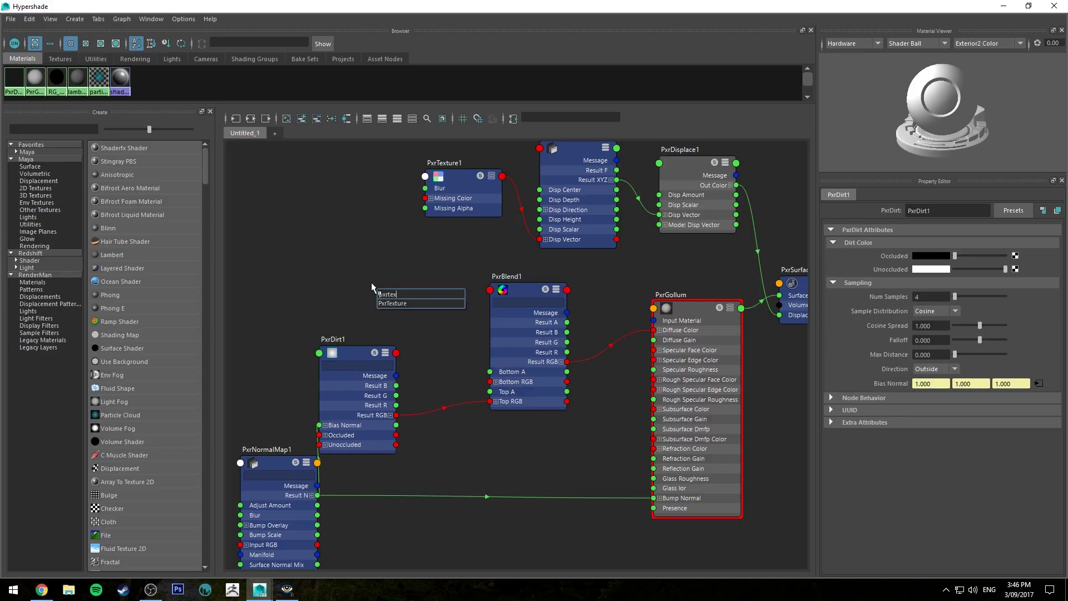
key("Return")
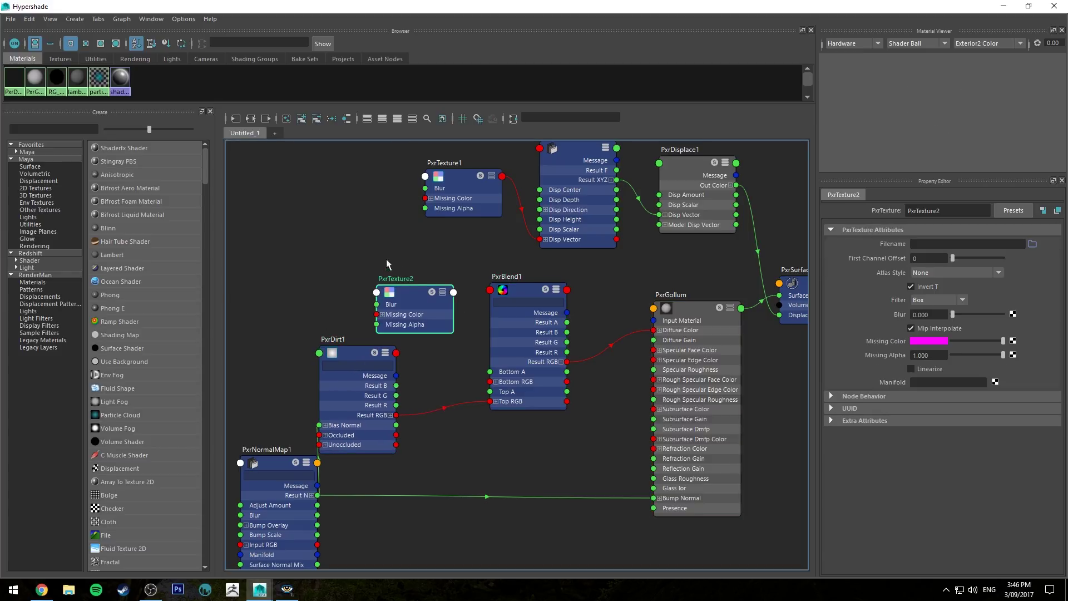
Step: Connect the new texture node's Result RGB to PxrBlend1's Bottom RGB, and put the Hypershade away to view the render
left_click_drag(417, 307, 411, 278)
key("3")
left_click_drag(447, 334, 490, 381)
left_click_drag(417, 281, 408, 262)
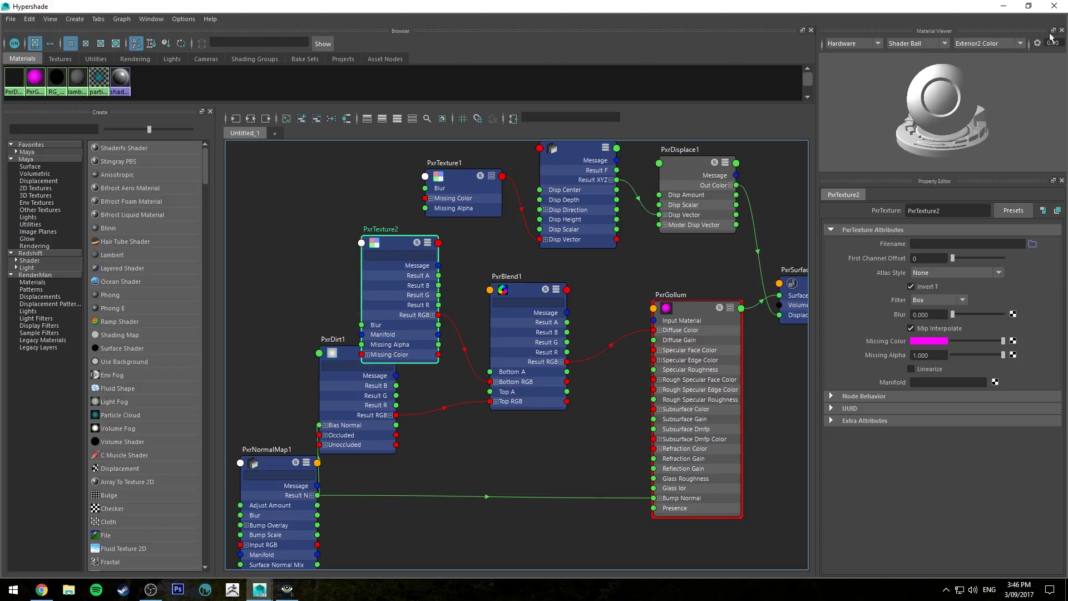
left_click(1004, 6)
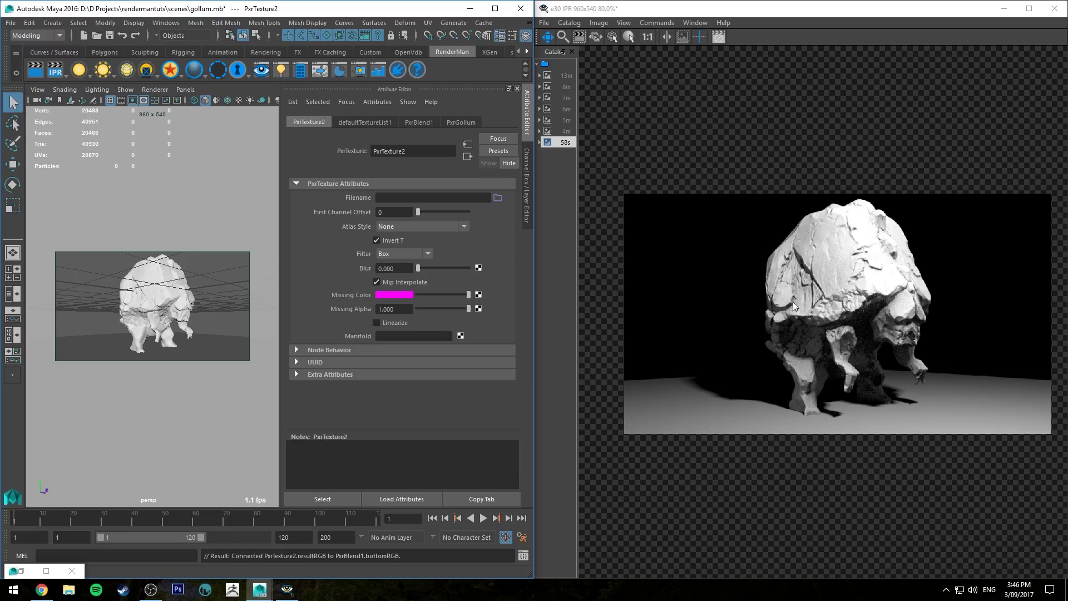
left_click_drag(833, 300, 813, 292)
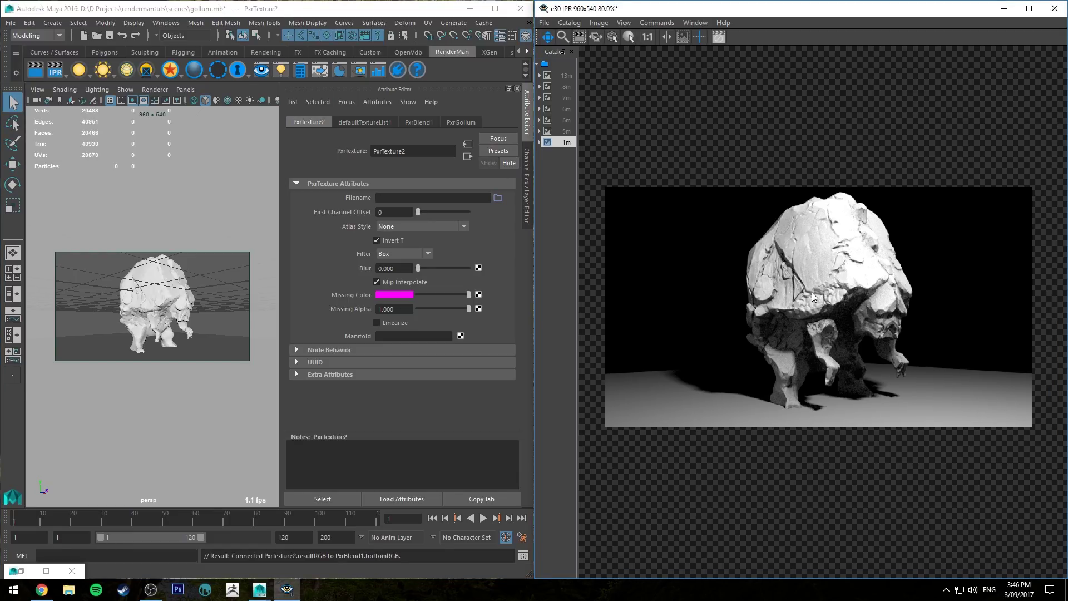